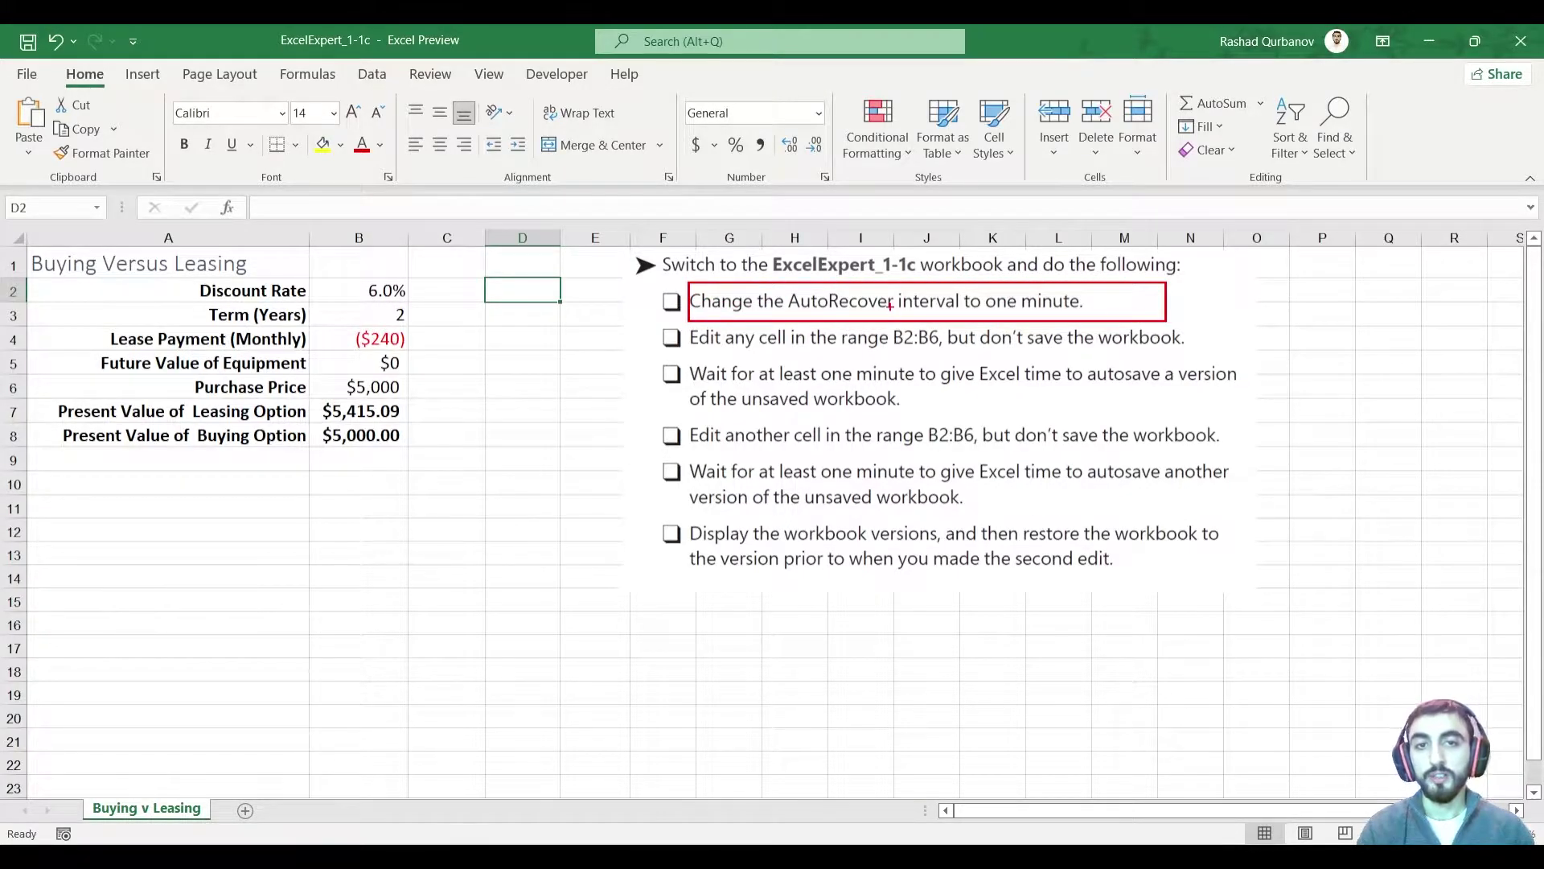
mouse_move(994, 289)
left_mouse_down()
mouse_move(990, 312)
mouse_move(1060, 319)
mouse_move(1107, 295)
mouse_move(987, 286)
left_mouse_up()
key("Escape")
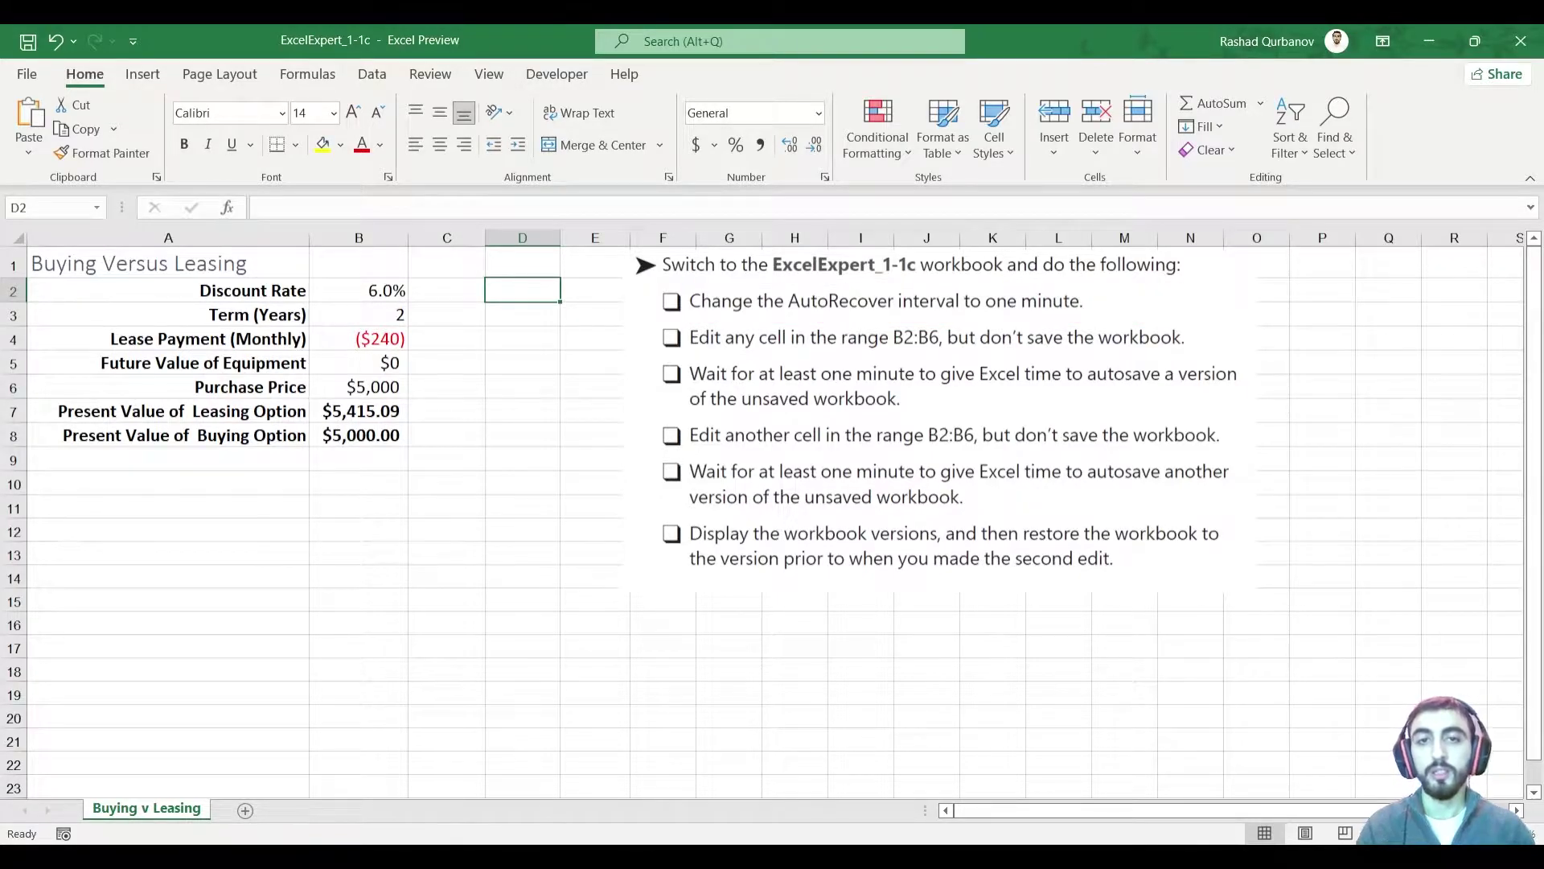
left_click(523, 314)
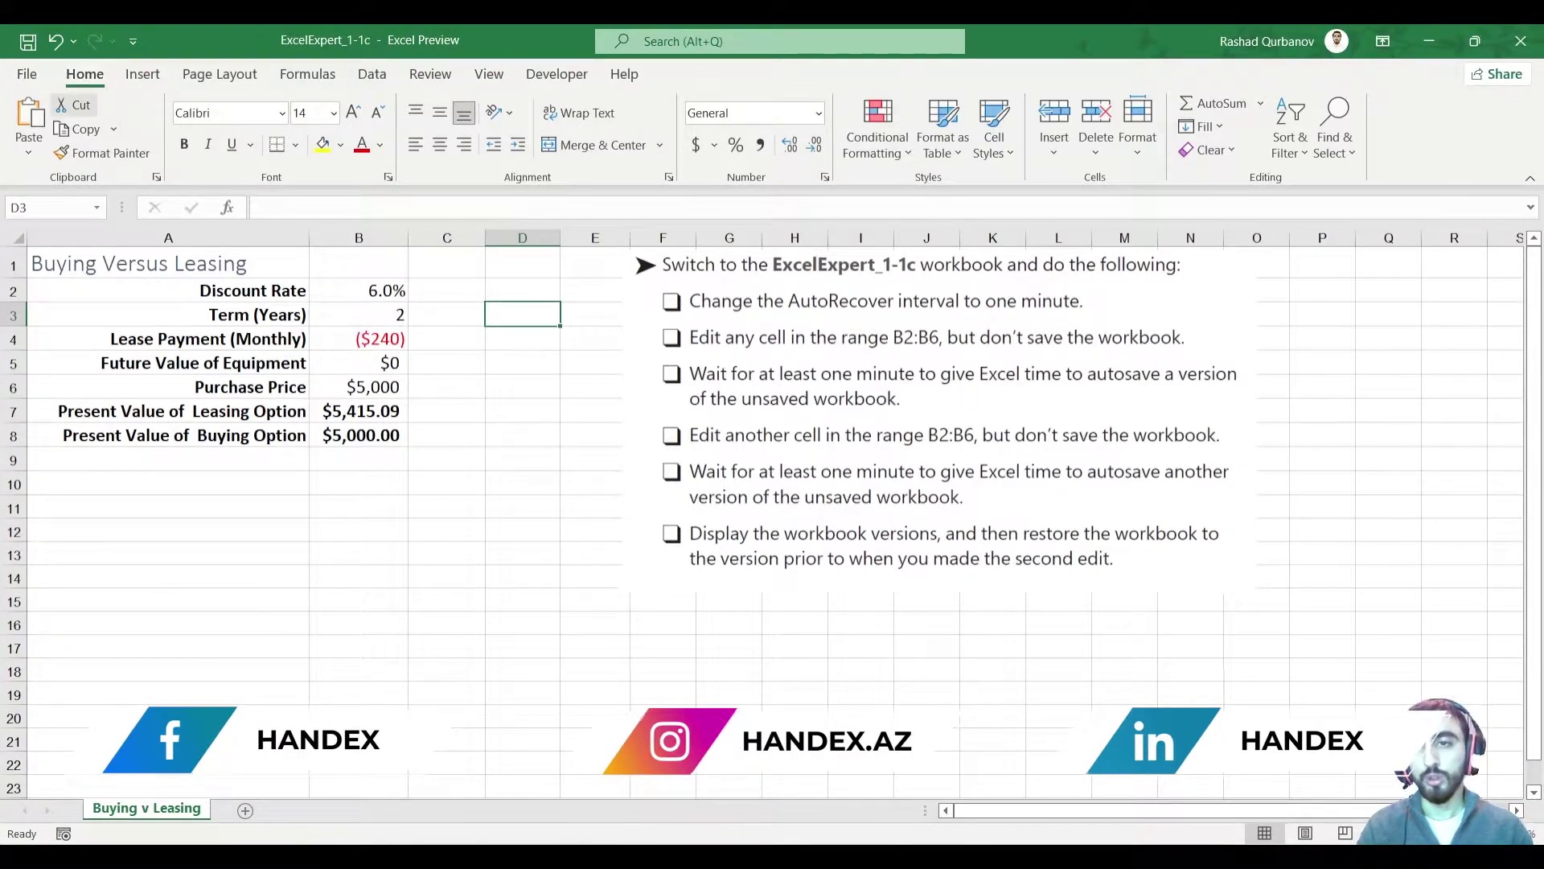
Set the workbook saving options to store AutoRecover information every 1 minute and apply the change
left_click(26, 74)
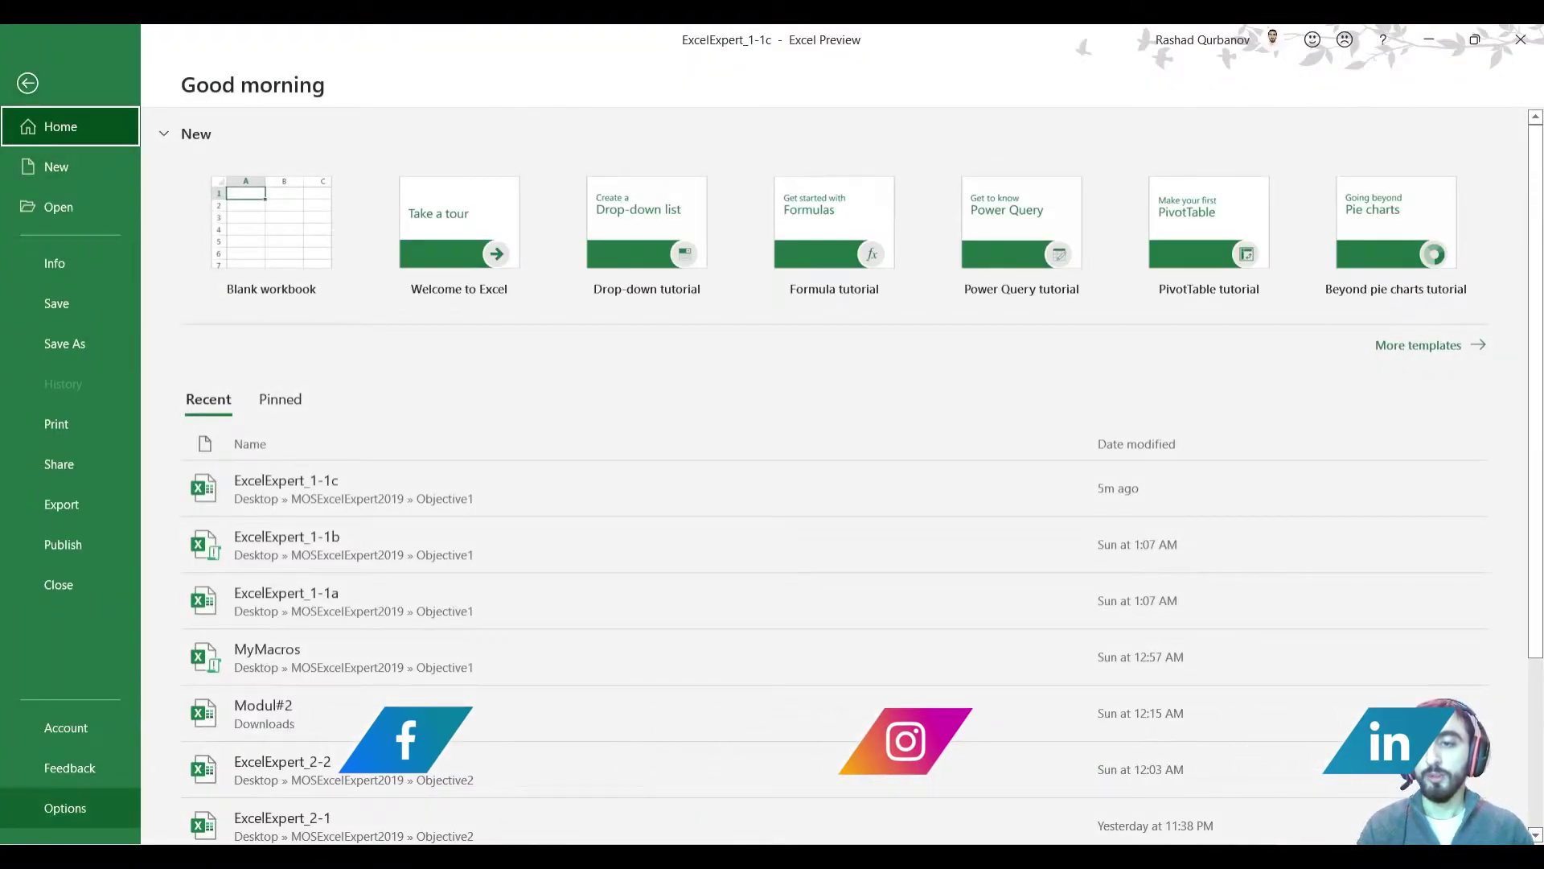
left_click(64, 808)
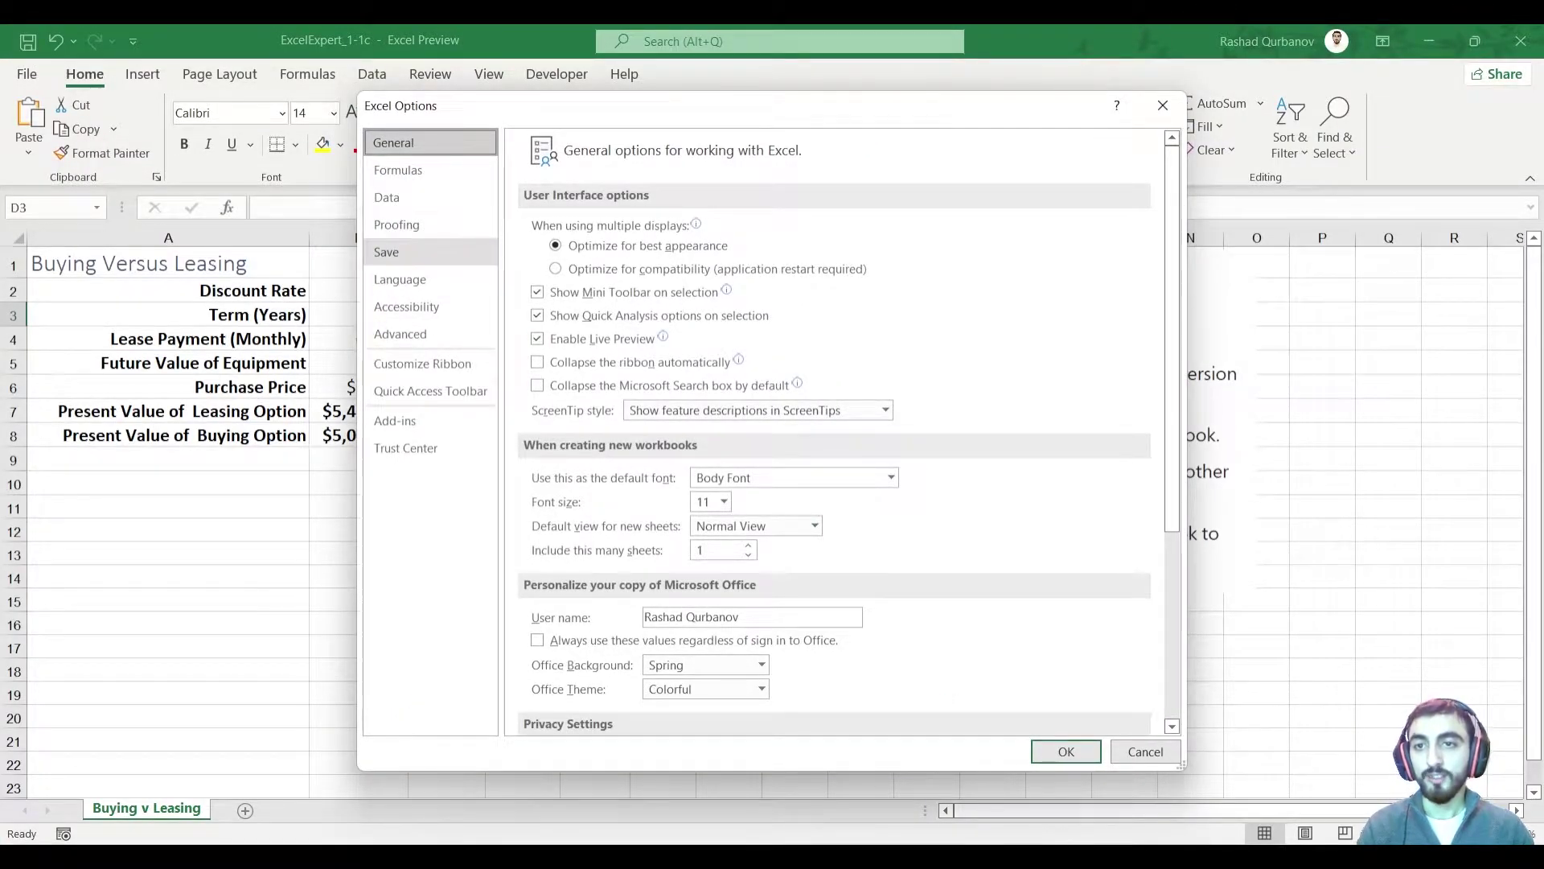
left_click(431, 252)
left_click_drag(528, 231, 939, 261)
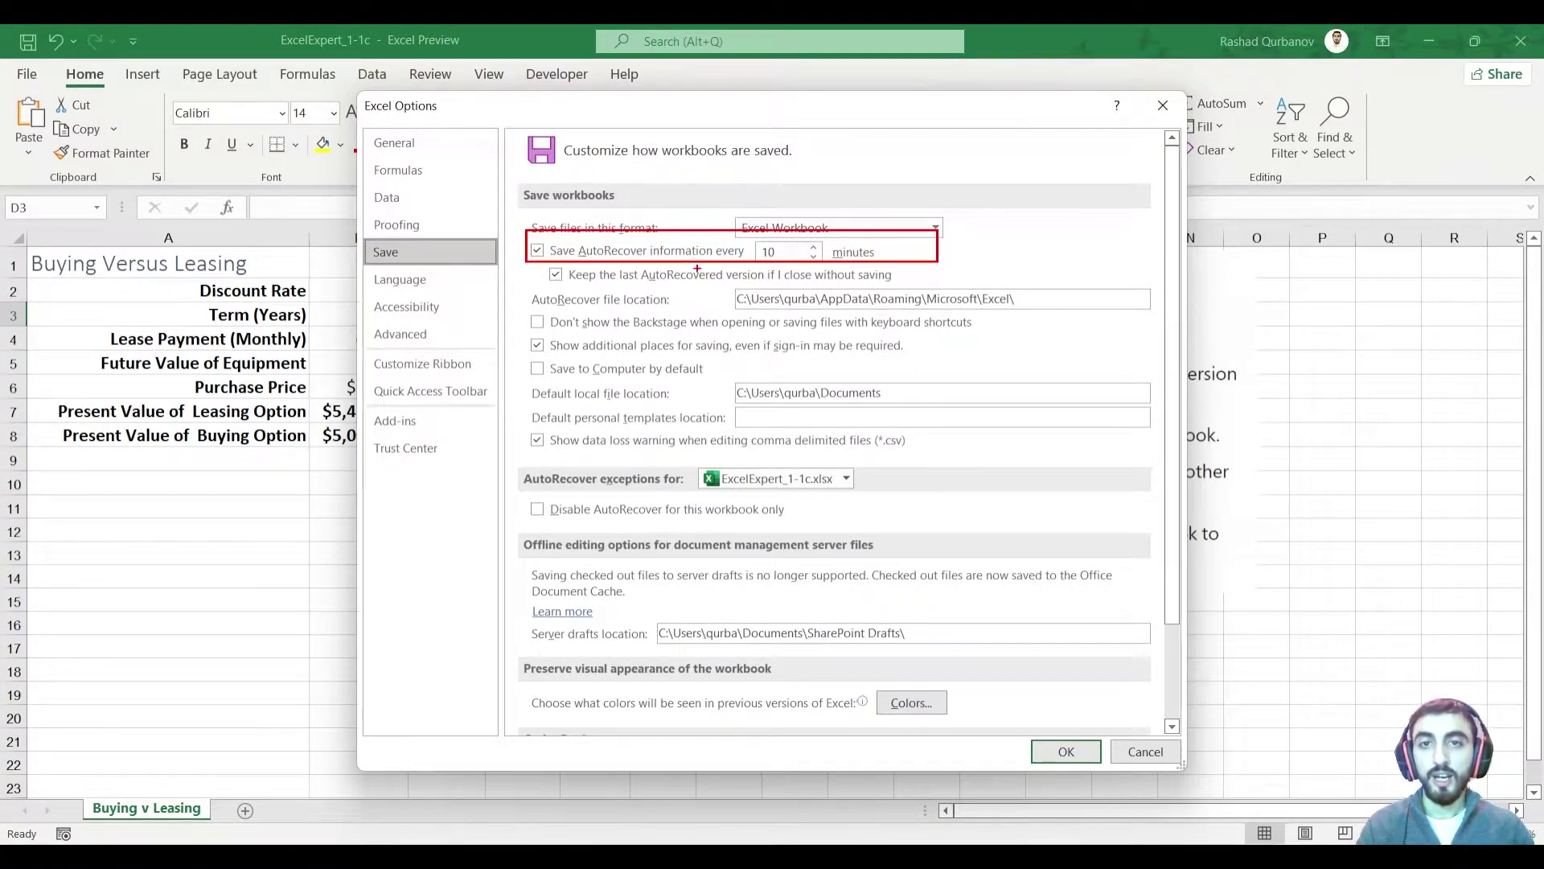
mouse_move(813, 242)
left_mouse_down()
mouse_move(778, 236)
mouse_move(756, 258)
mouse_move(782, 268)
left_mouse_up()
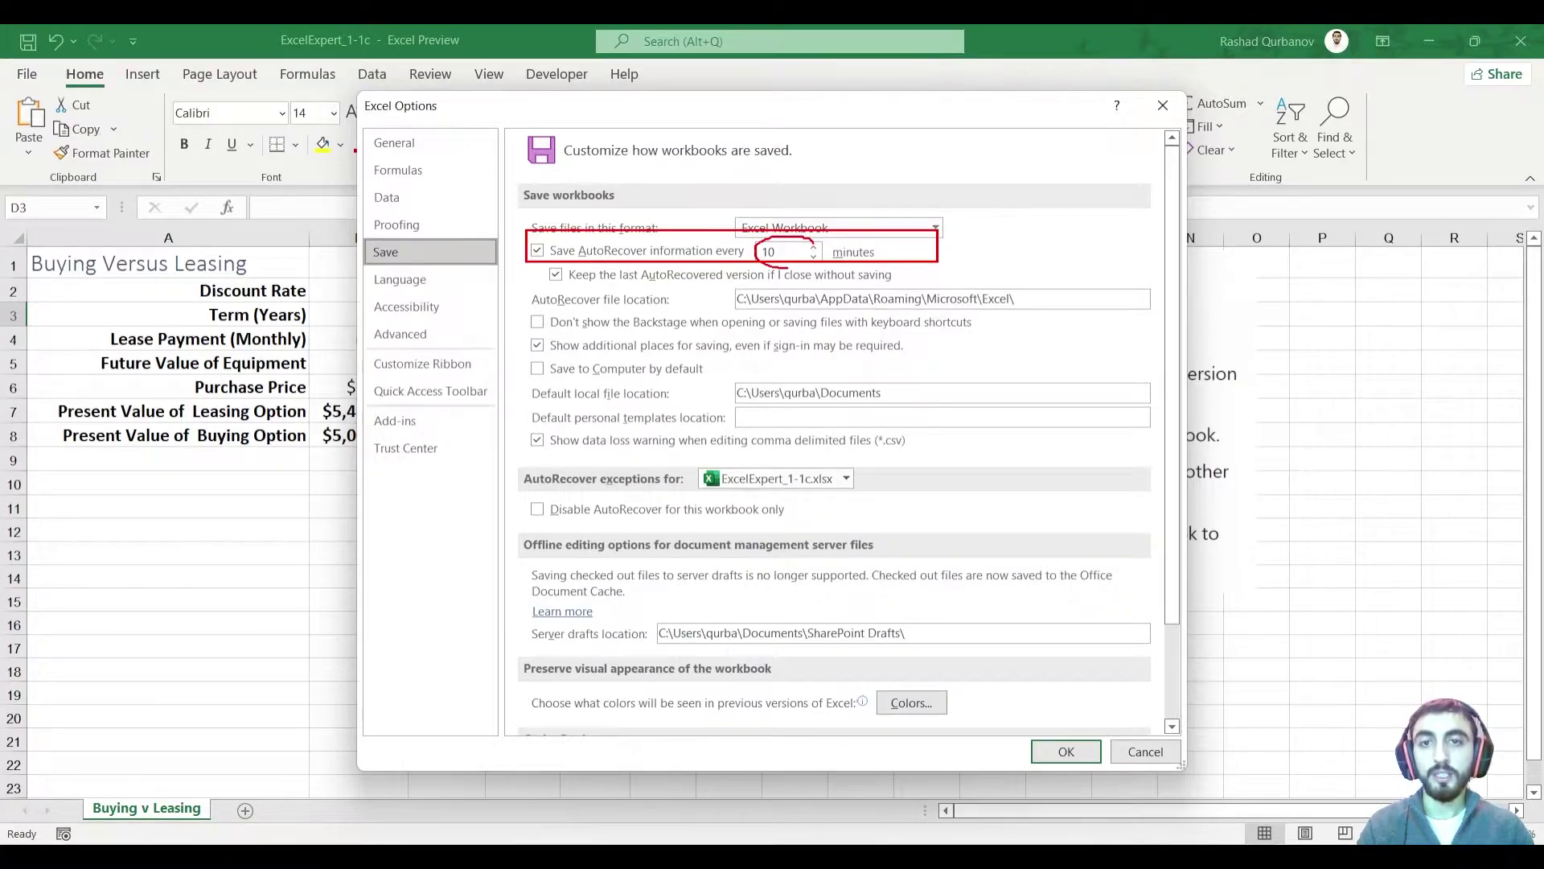
key("Escape")
left_click(814, 257)
left_click(814, 257)
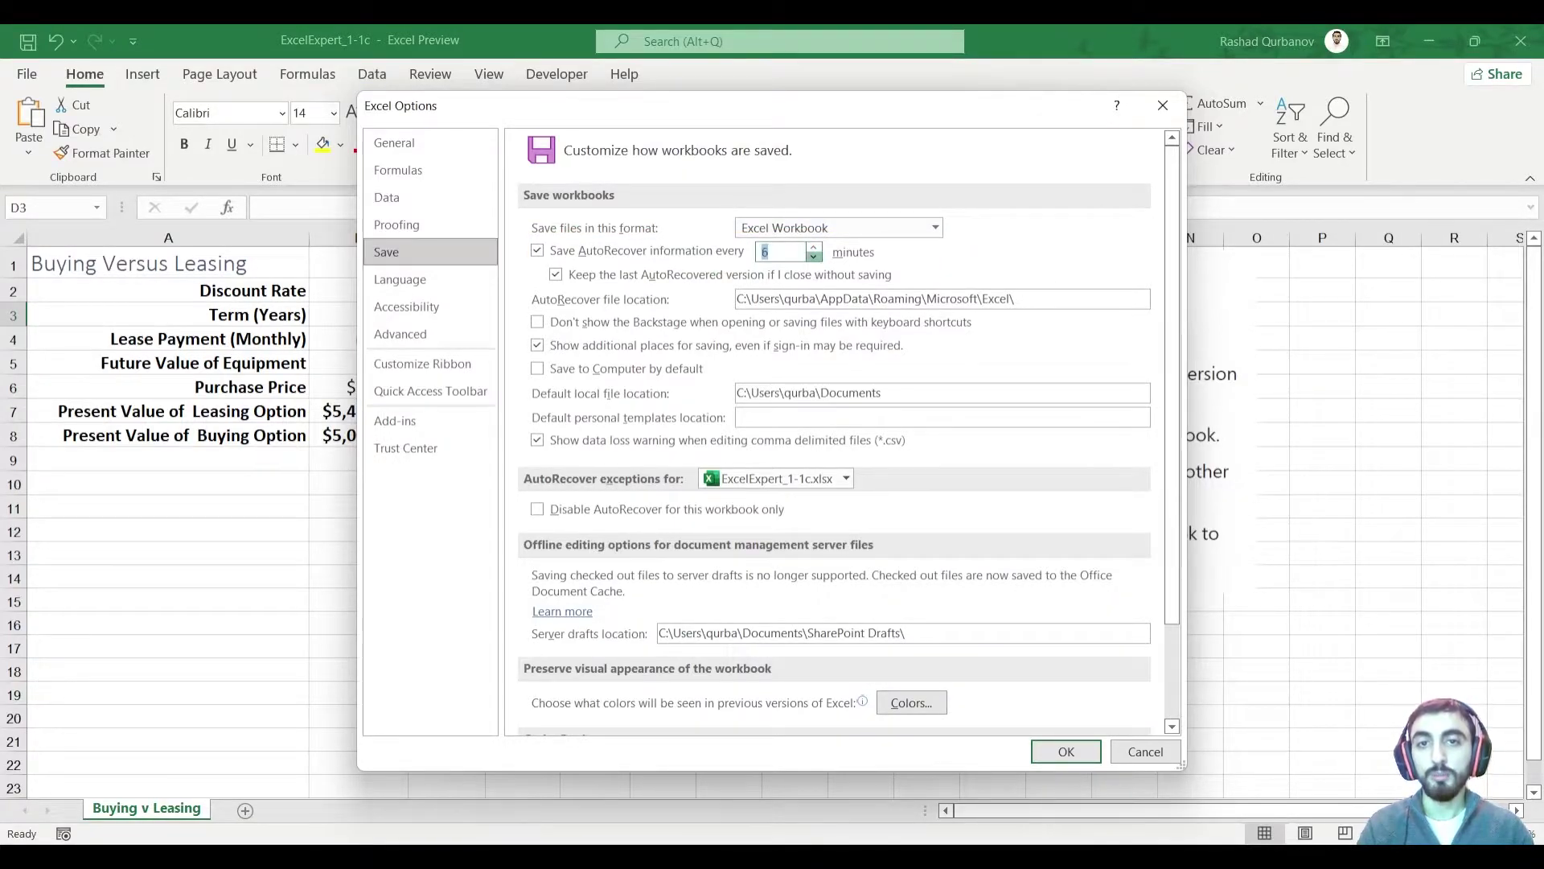
left_click(814, 257)
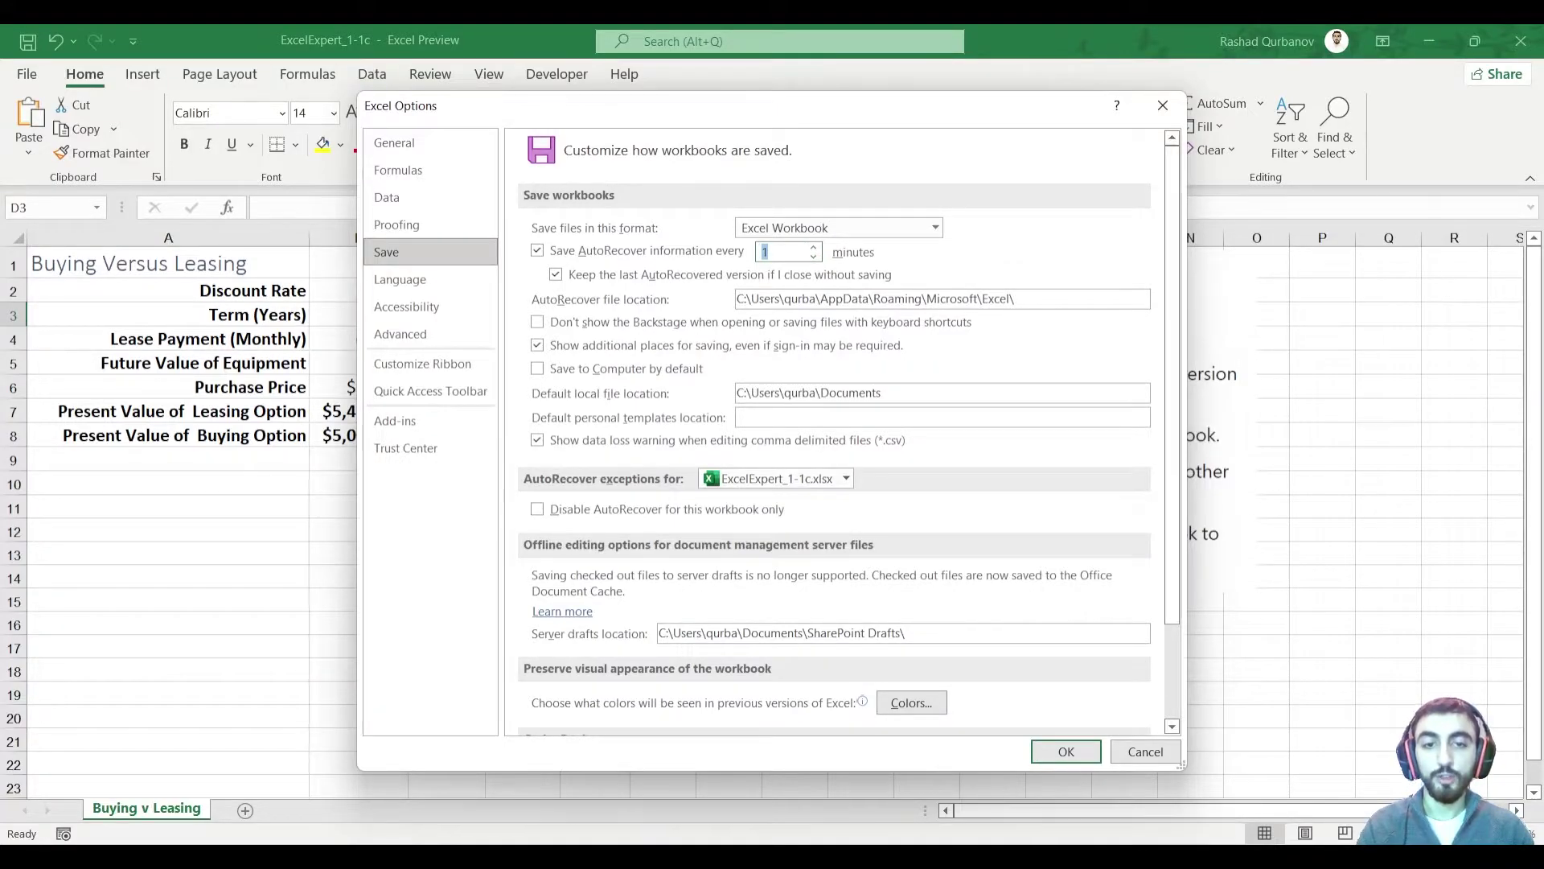
left_click(1066, 751)
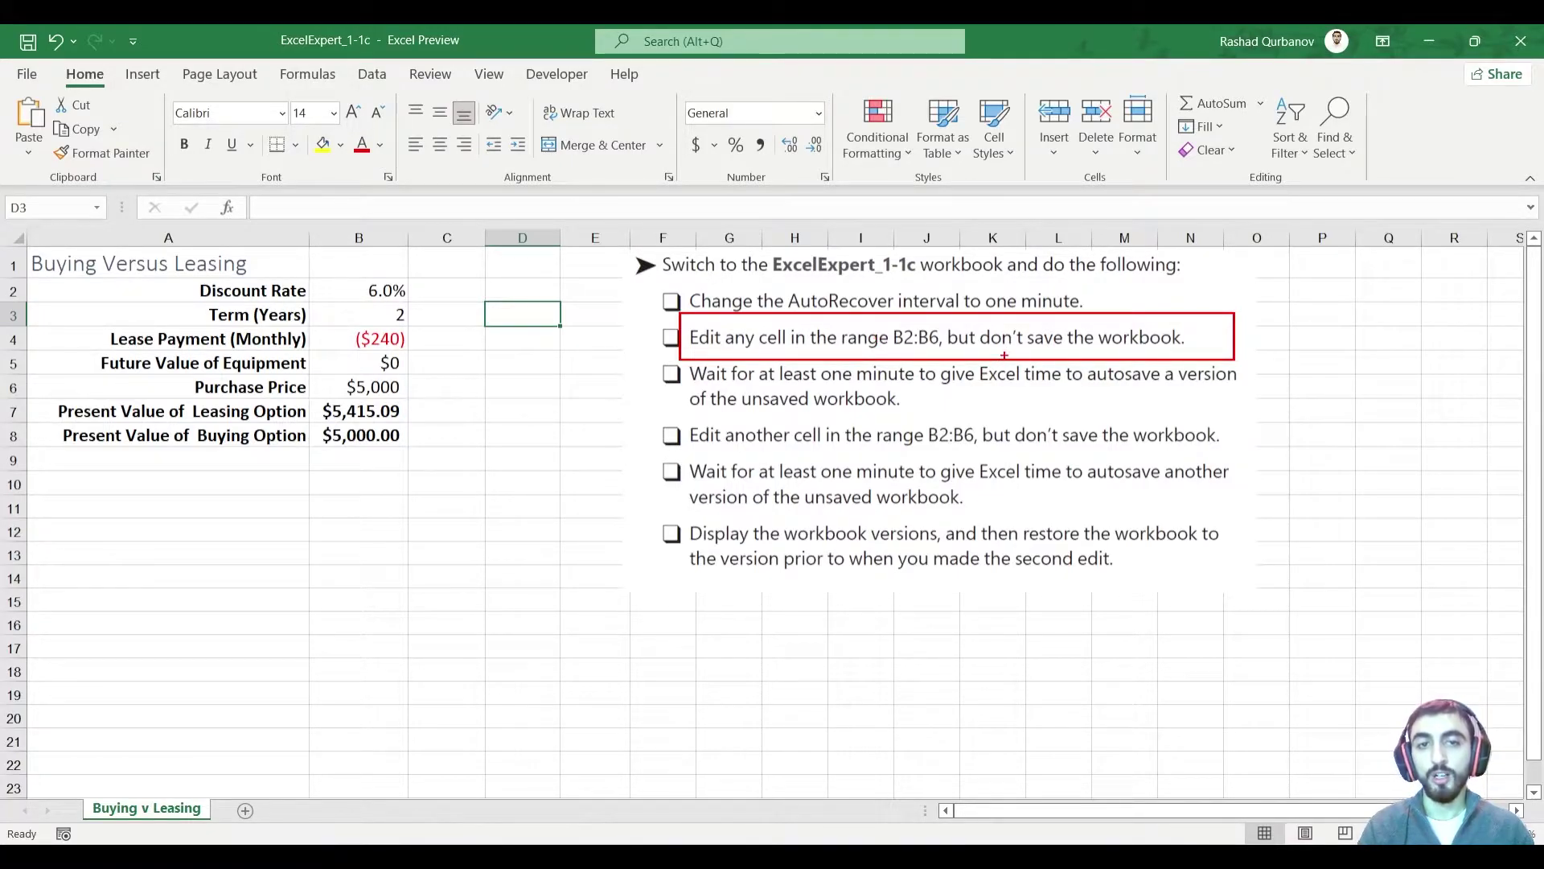
Set the Future Value of Equipment in cell B5 to 5 without saving the workbook
mouse_move(945, 340)
left_mouse_down()
mouse_move(1175, 355)
mouse_move(1202, 330)
left_mouse_up()
key("Escape")
left_click_drag(359, 291, 359, 388)
left_click(359, 363)
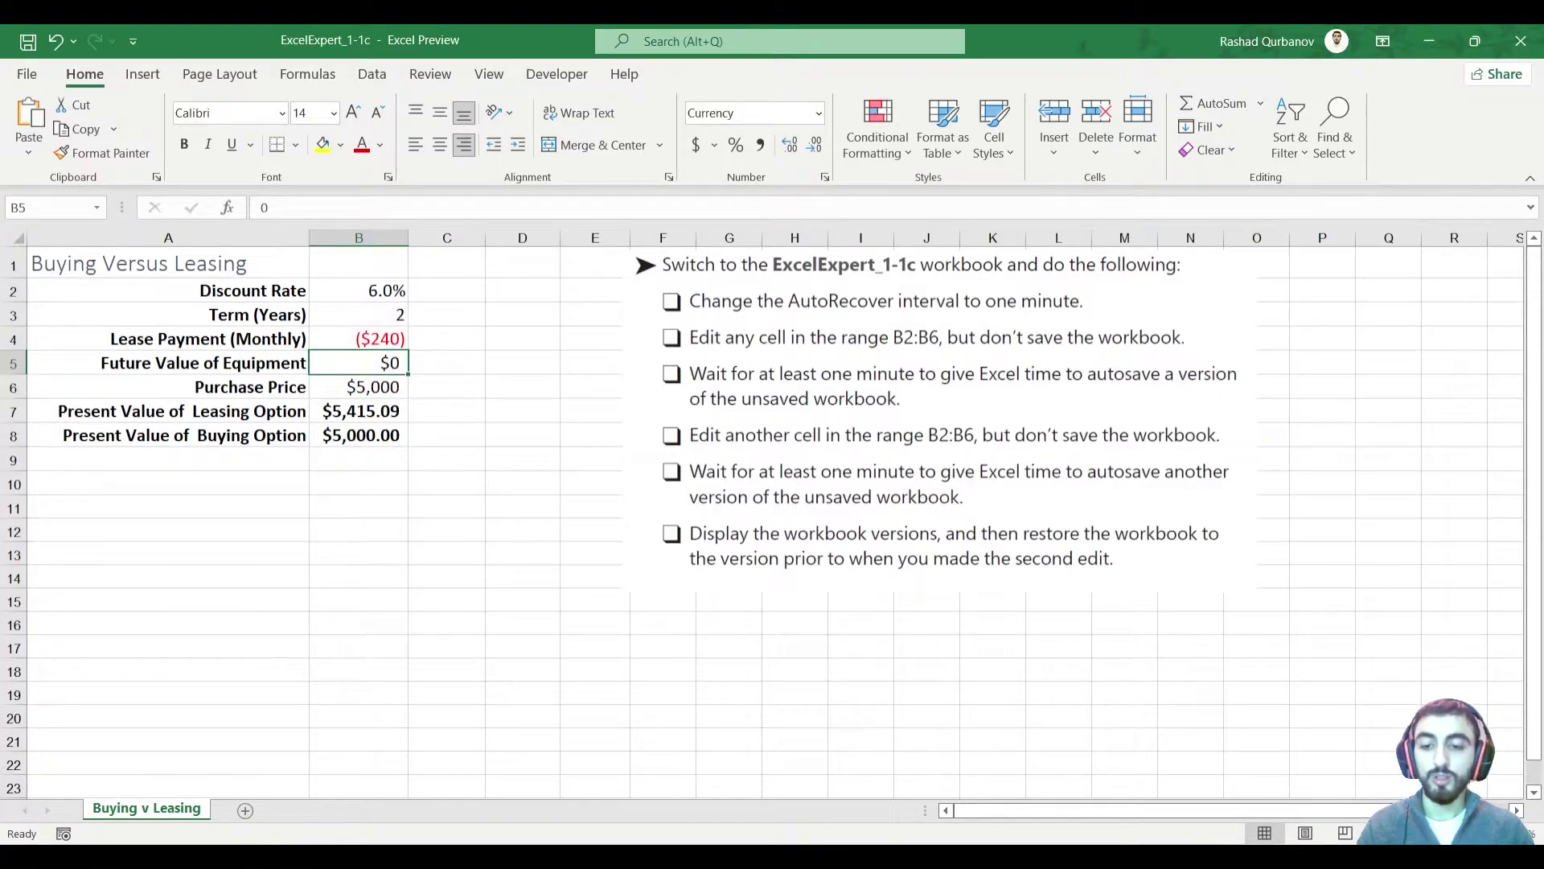
type("5")
key("Return")
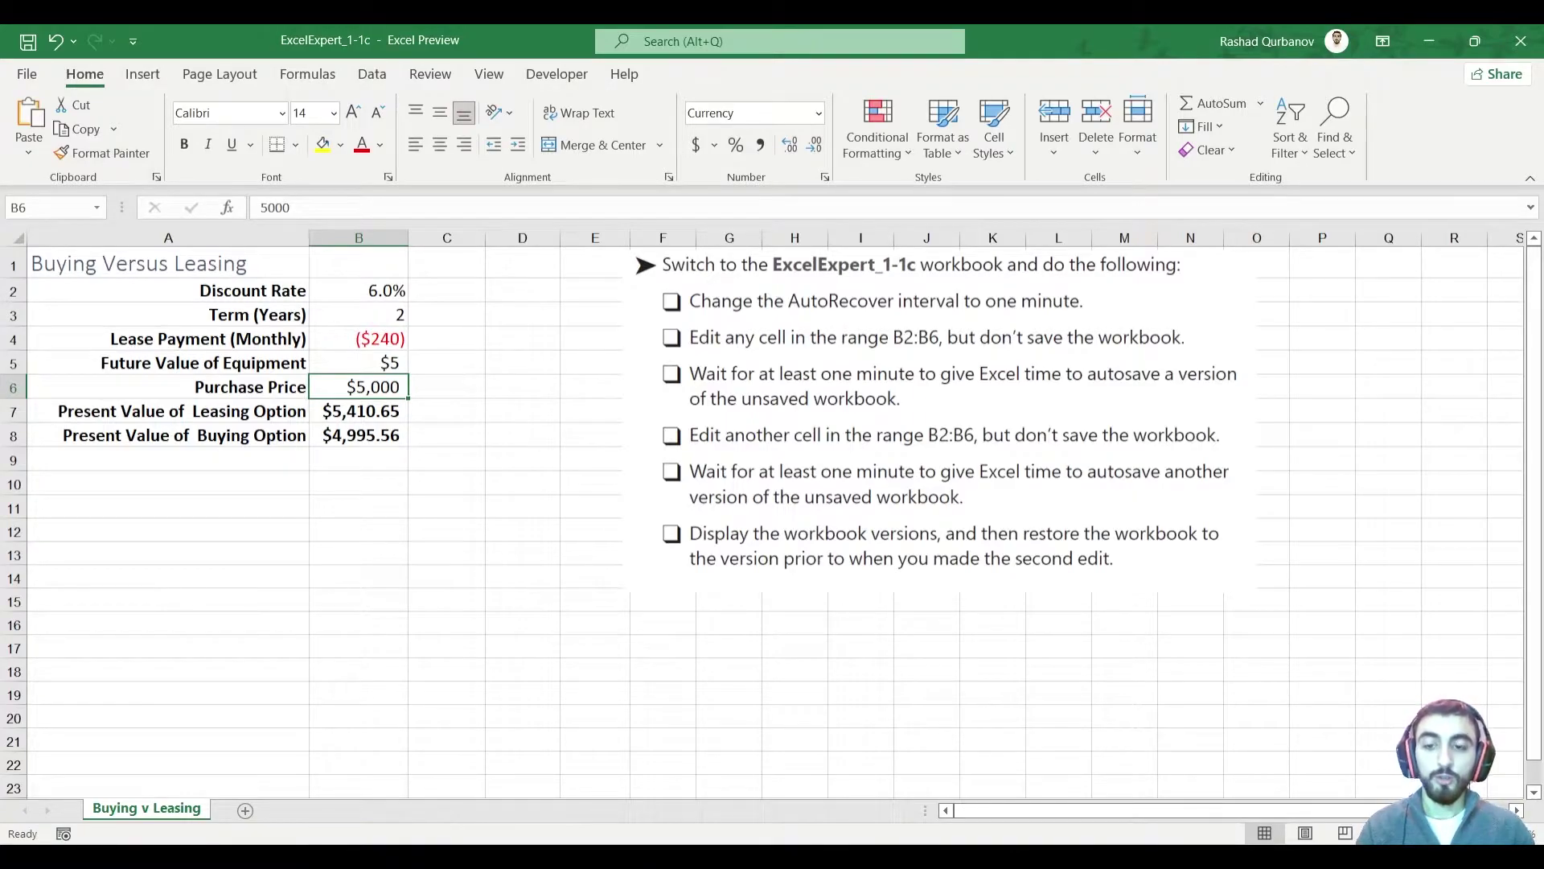
mouse_move(664, 346)
left_mouse_down()
mouse_move(914, 407)
mouse_move(1314, 412)
left_mouse_up()
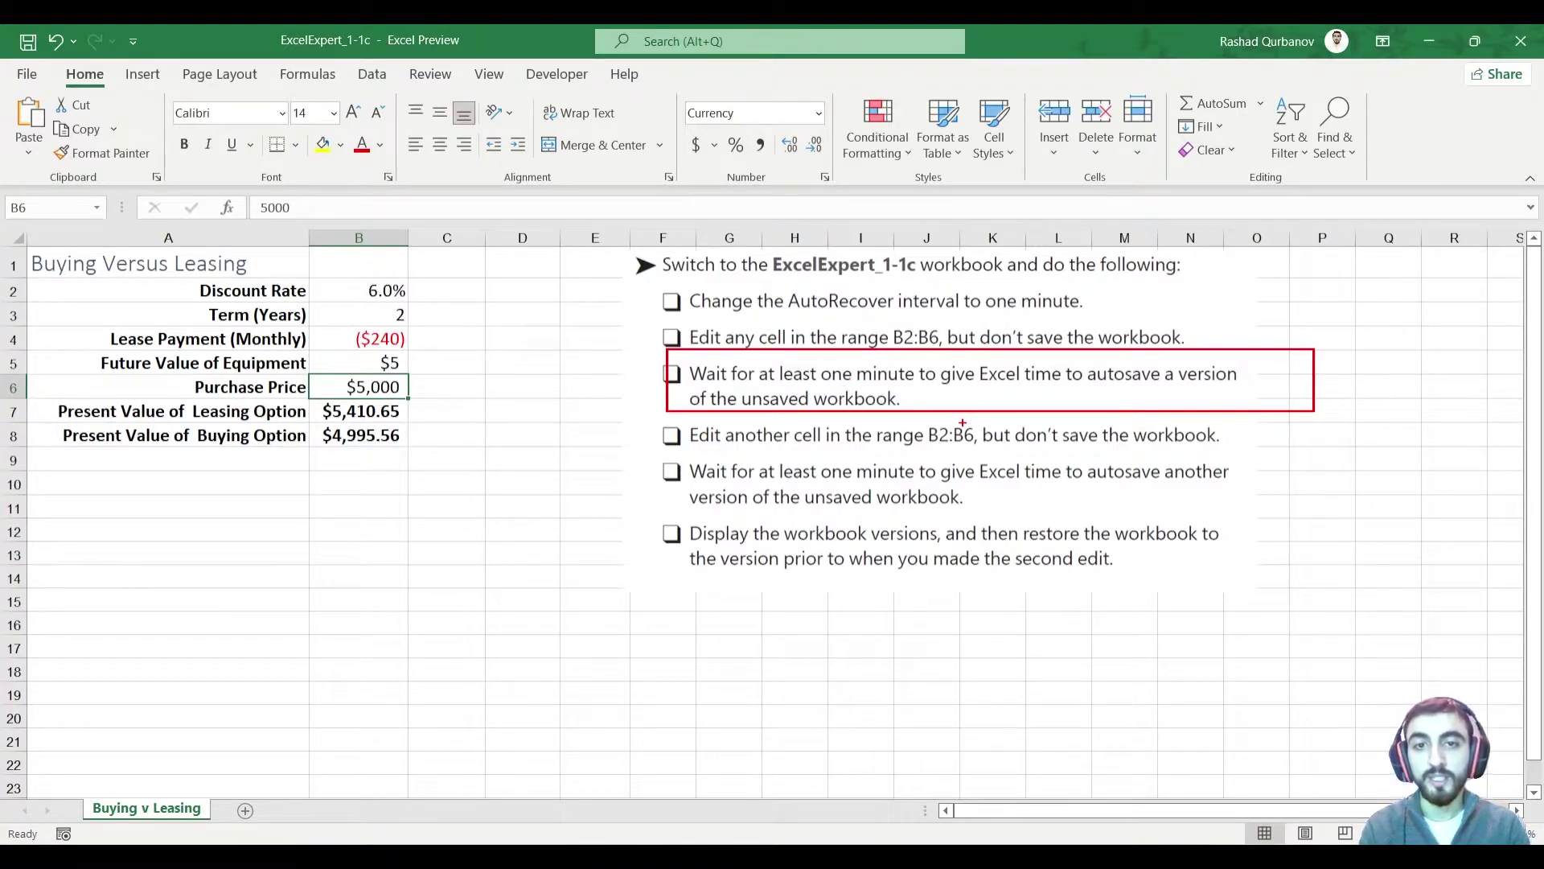
key("Escape")
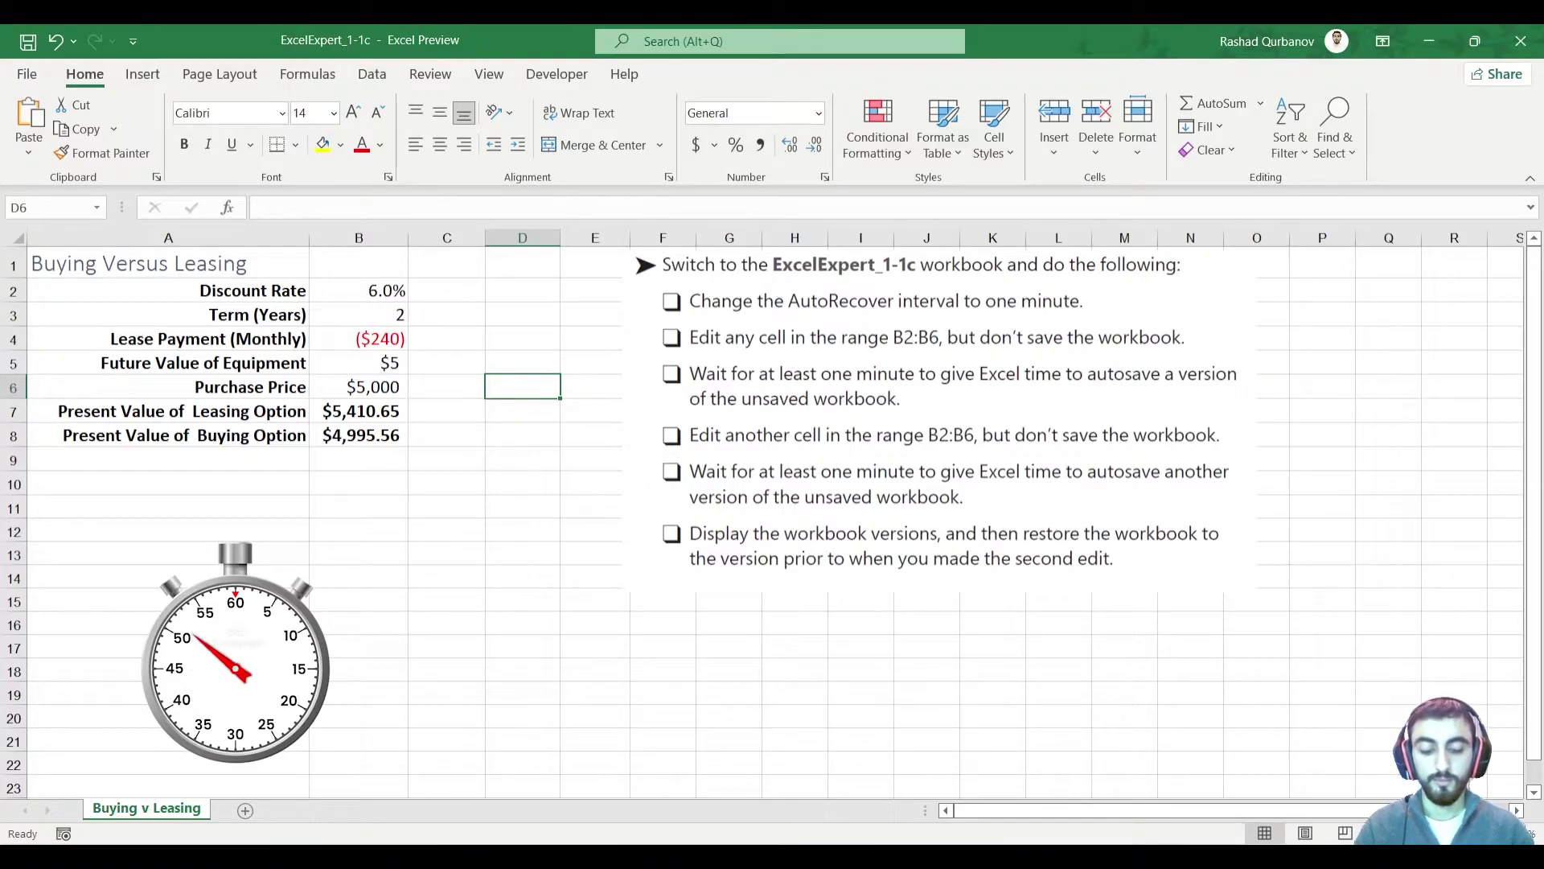
left_click(523, 338)
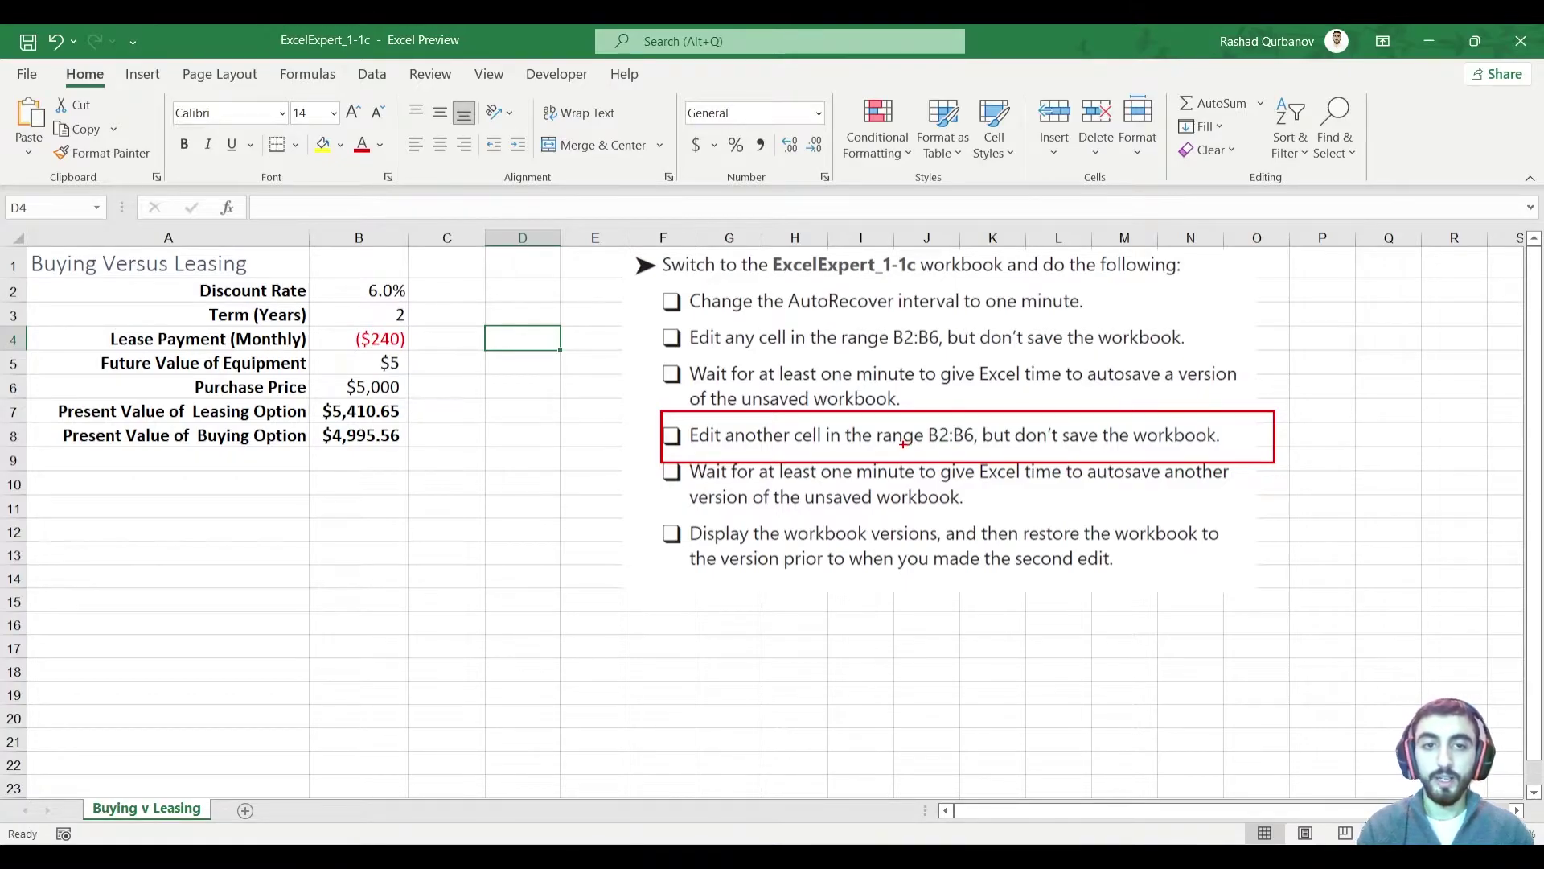
mouse_move(931, 441)
left_mouse_down()
mouse_move(965, 456)
mouse_move(1225, 449)
left_mouse_up()
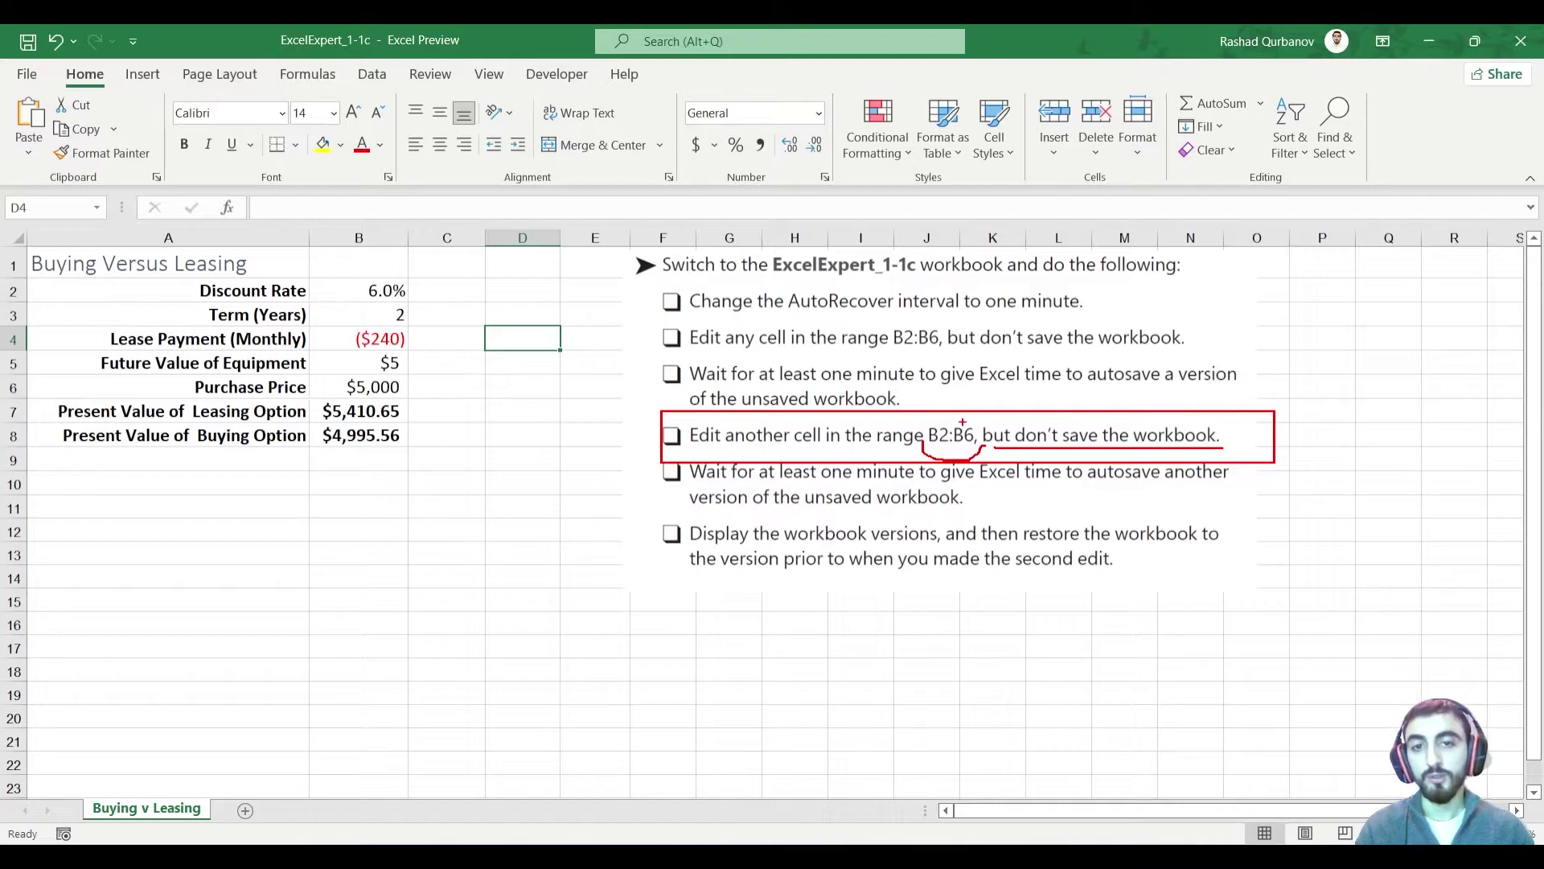
key("Escape")
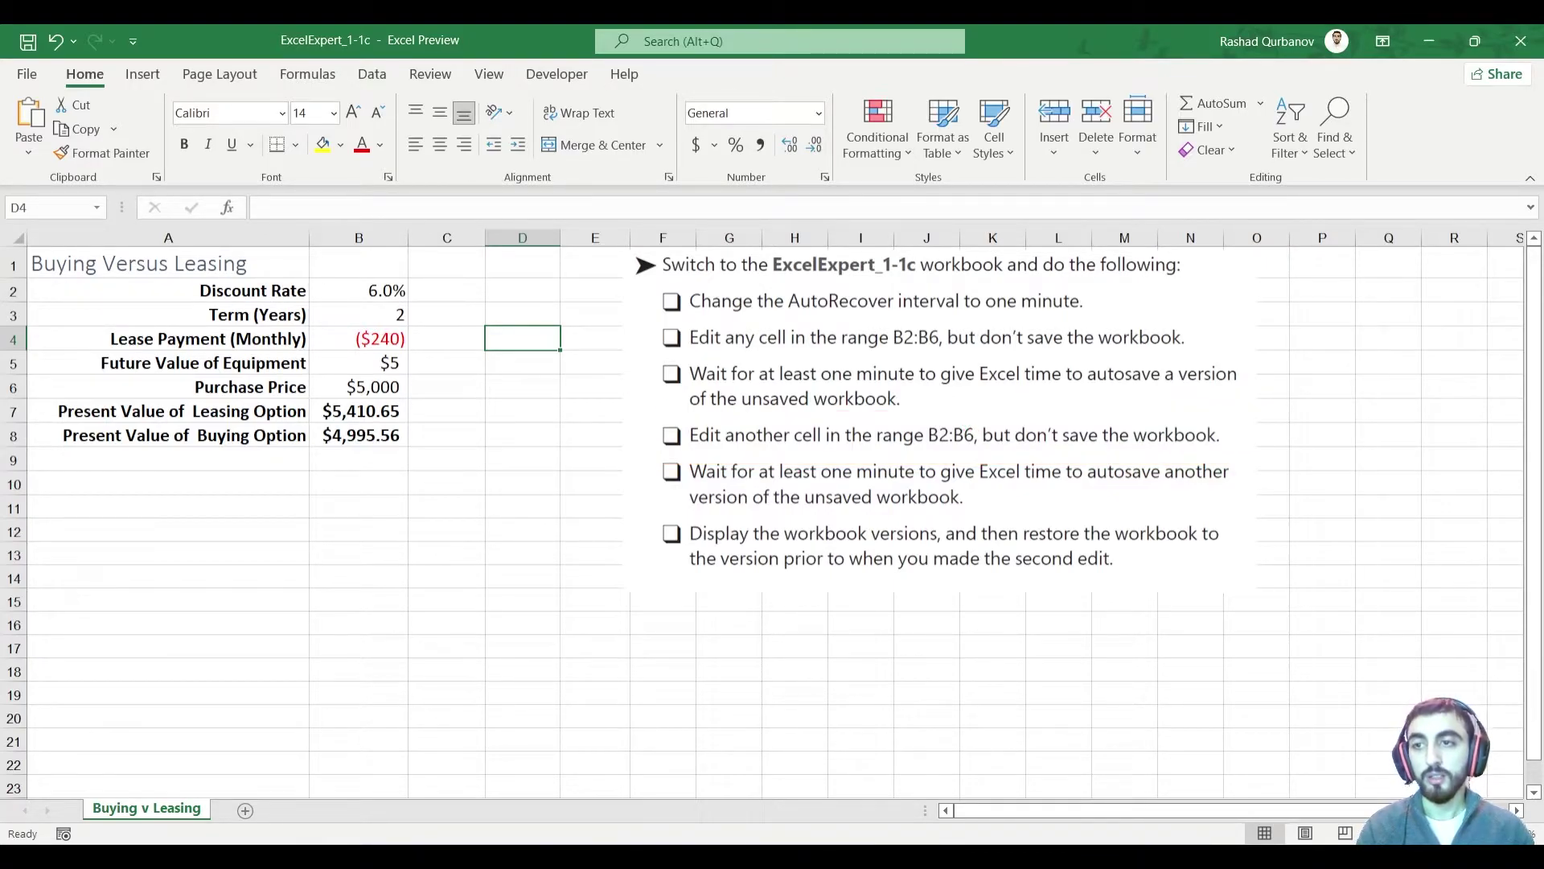
Fill the Discount Rate and Term values in B2:B3 with yellow and enlarge their font to size 20
left_click_drag(359, 290, 359, 315)
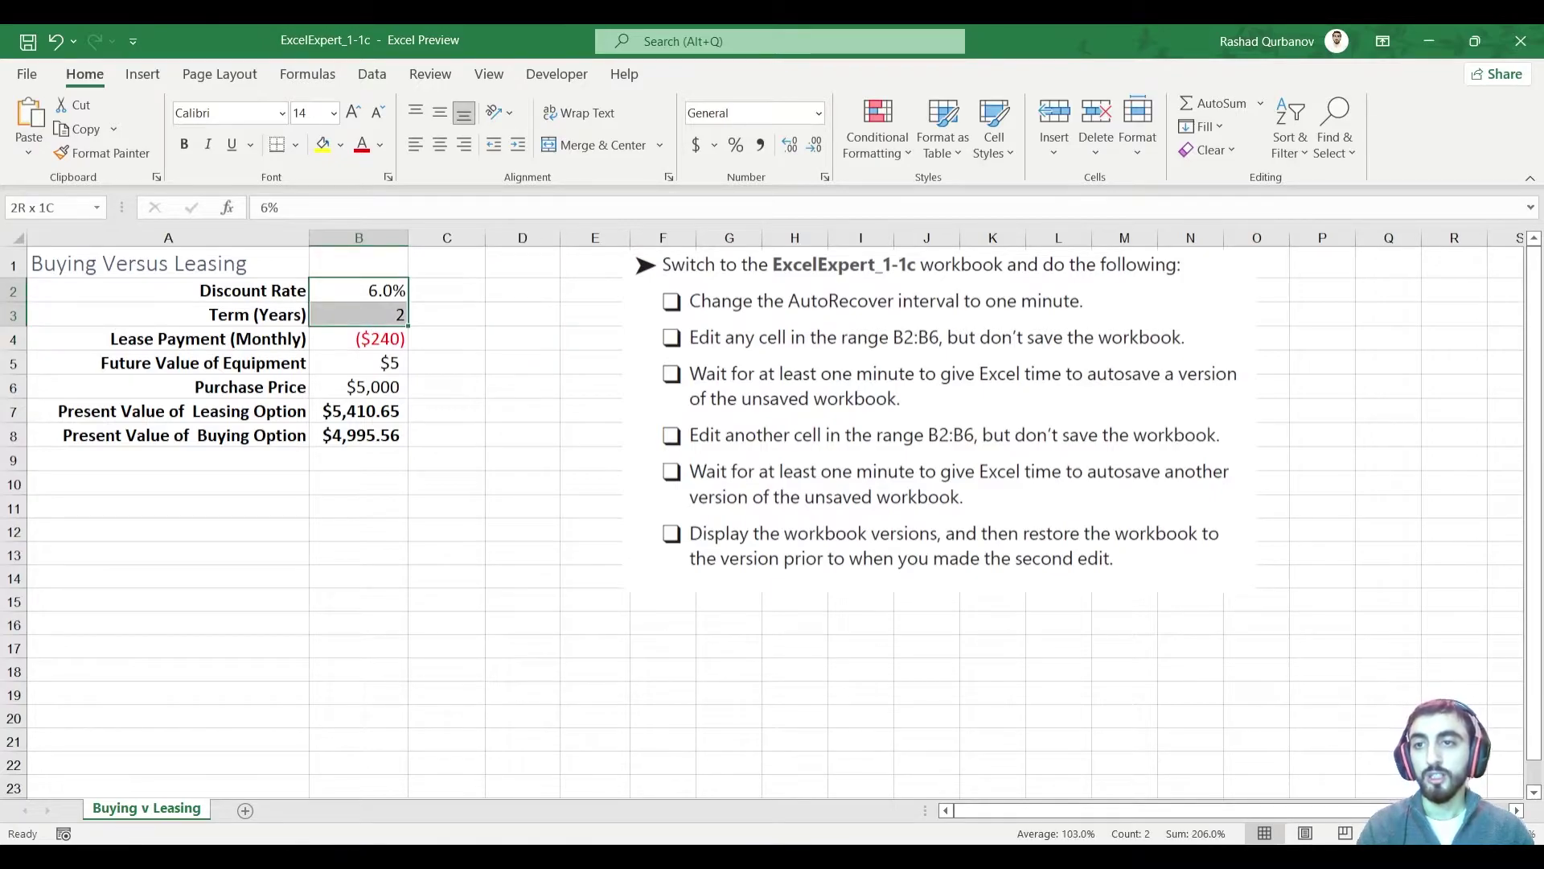
left_click(322, 144)
left_click(380, 144)
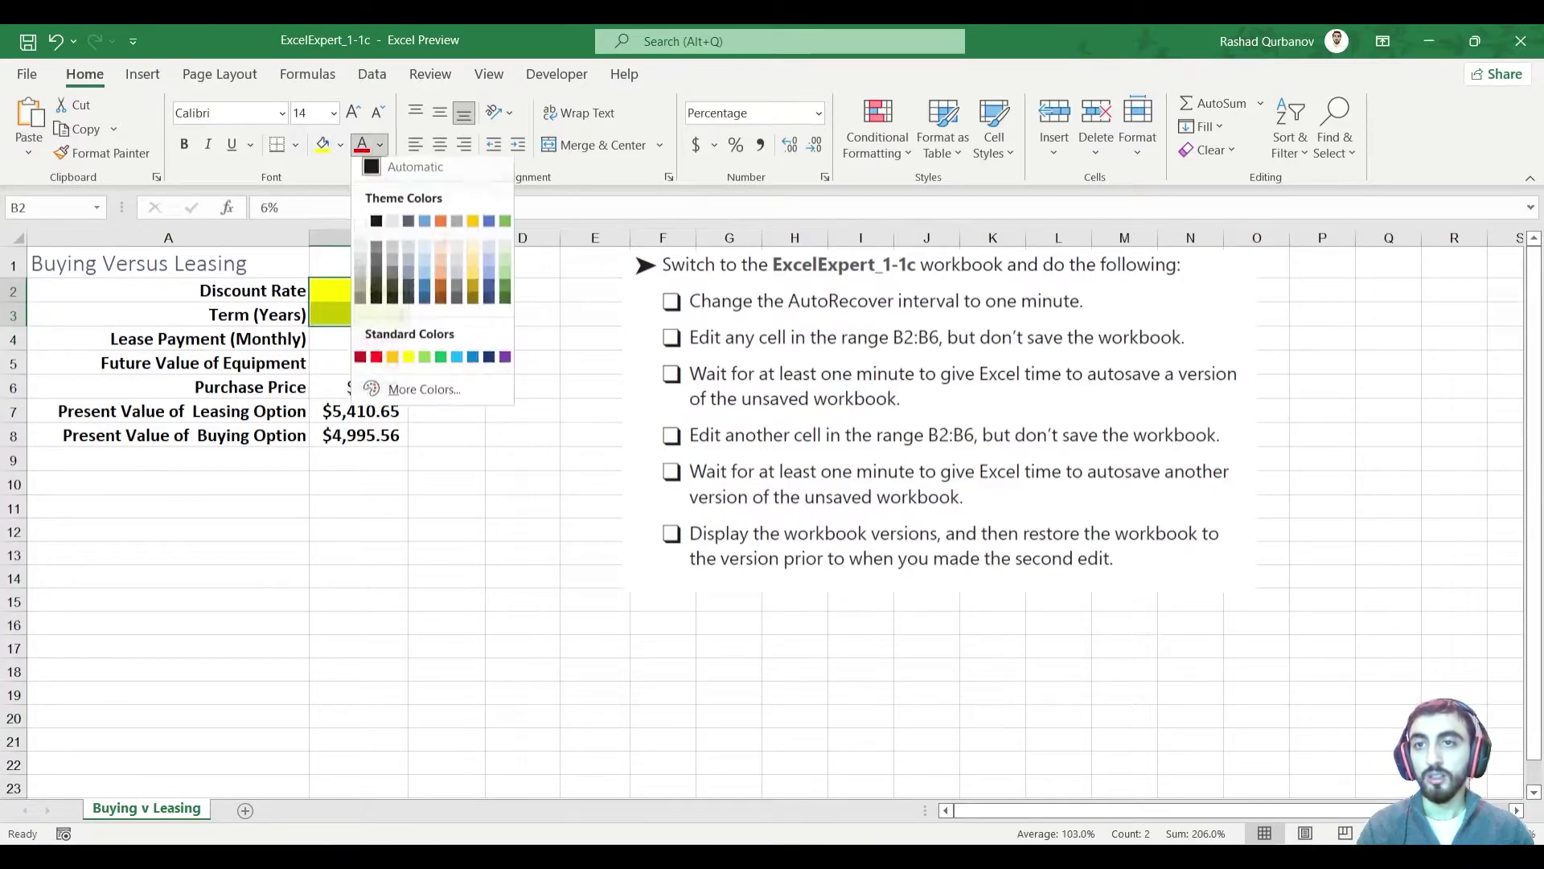
left_click(352, 113)
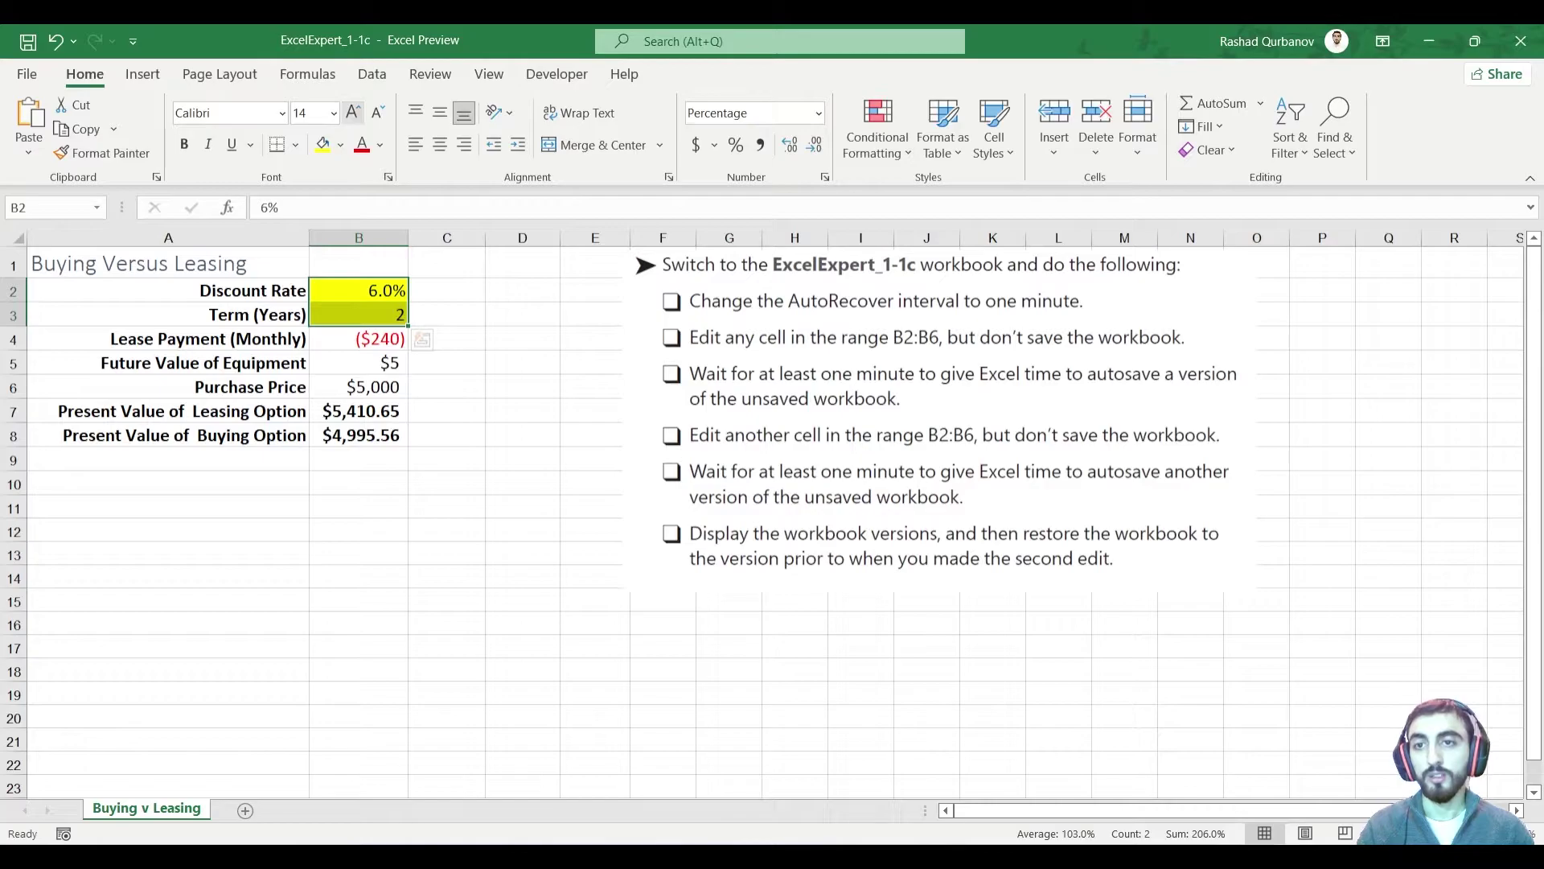
left_click(353, 112)
type("20")
key("Return")
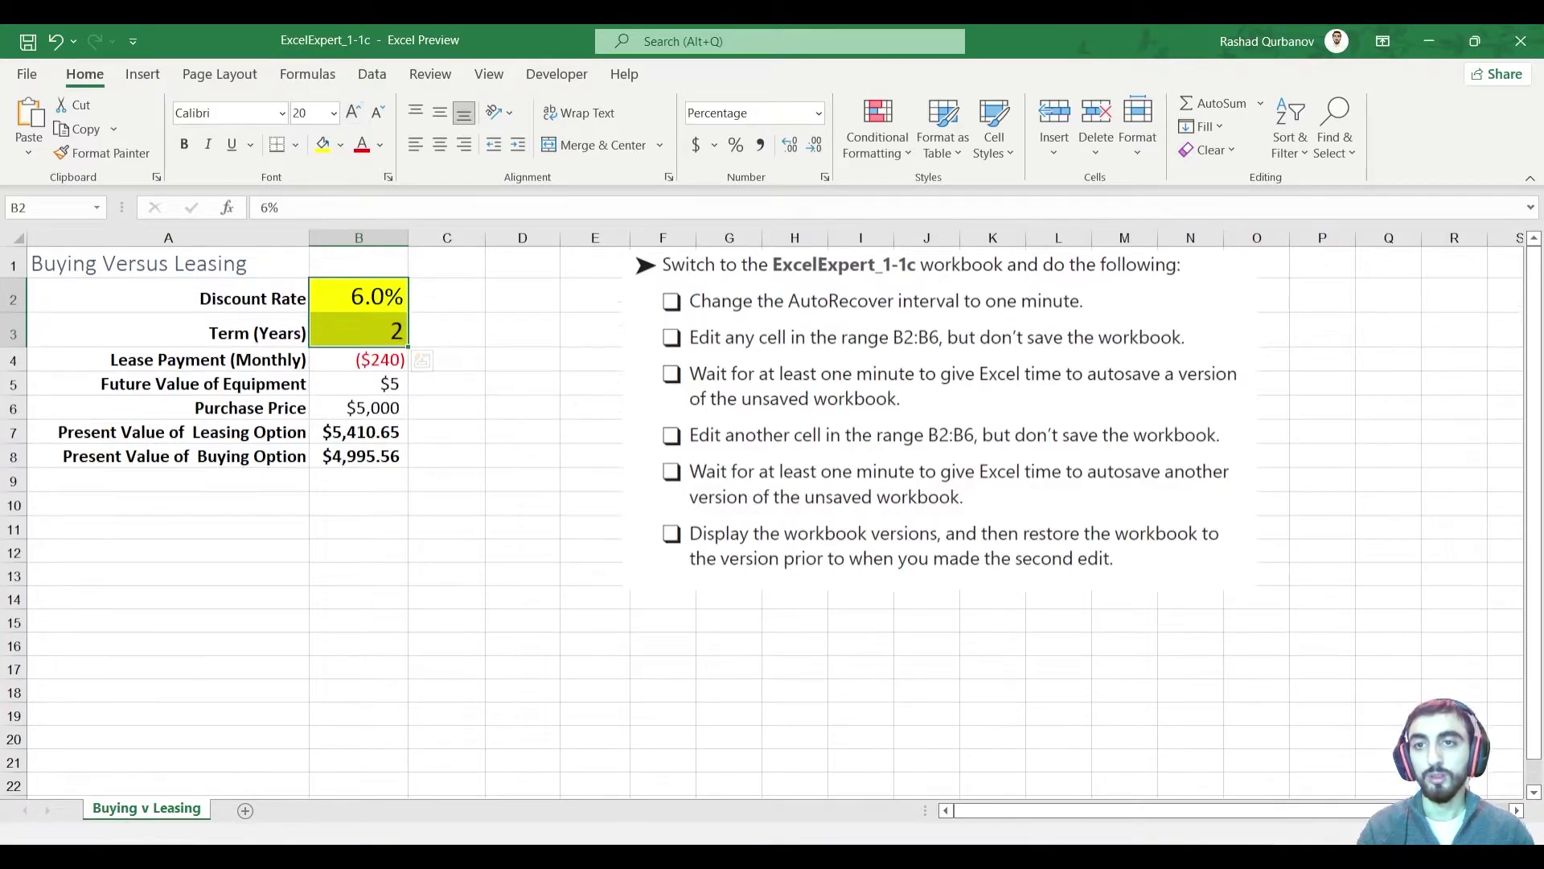
Set the Term (Years) value in cell B3 to 3 without saving the workbook
left_click(359, 331)
type("3")
key("Return")
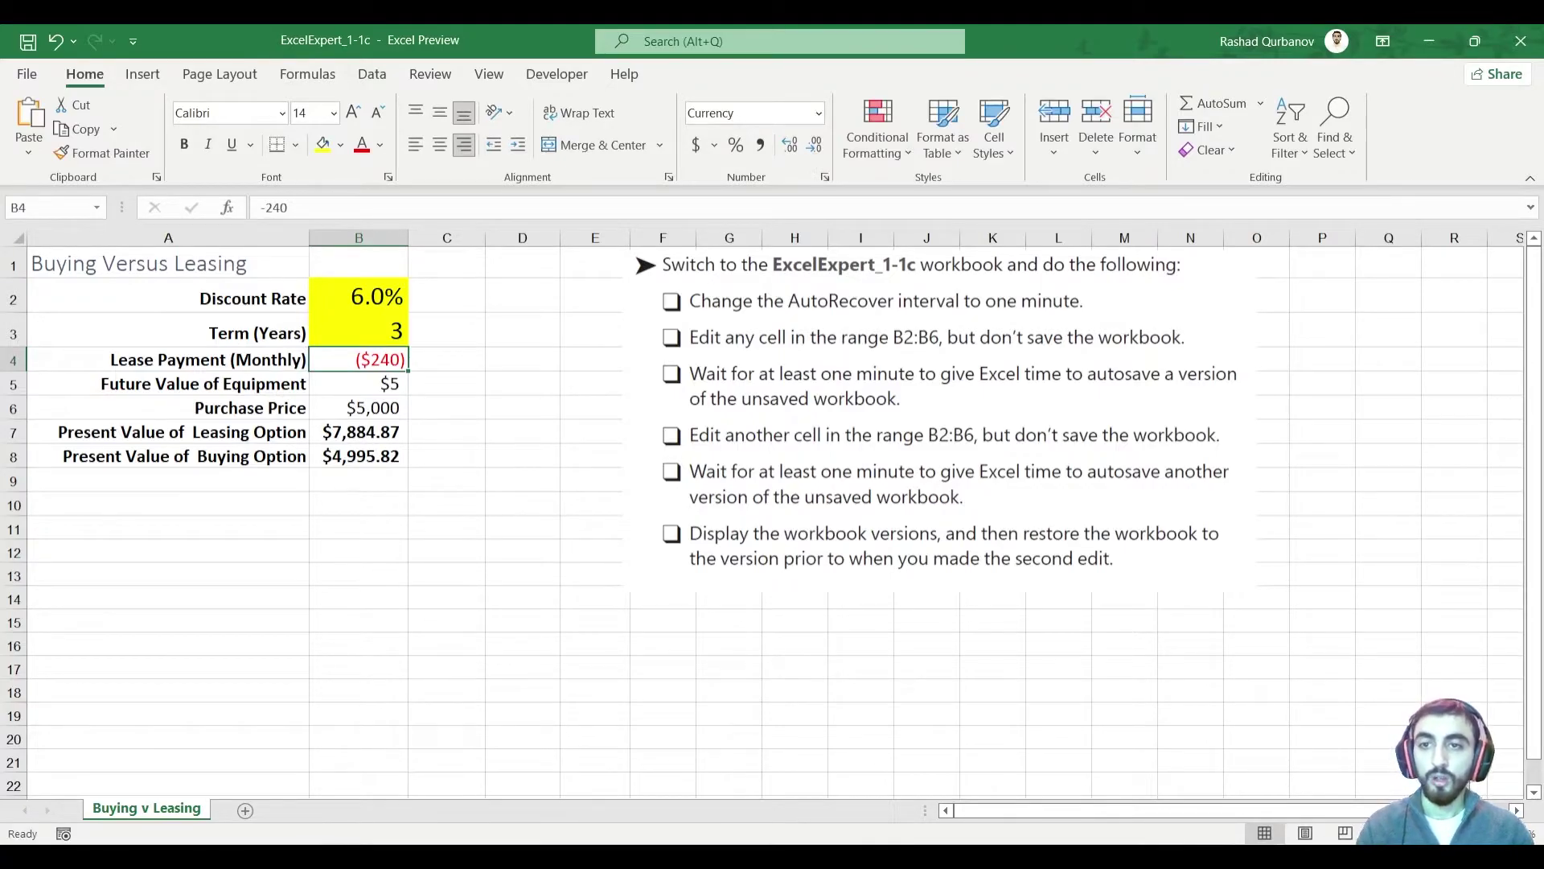
left_click(523, 432)
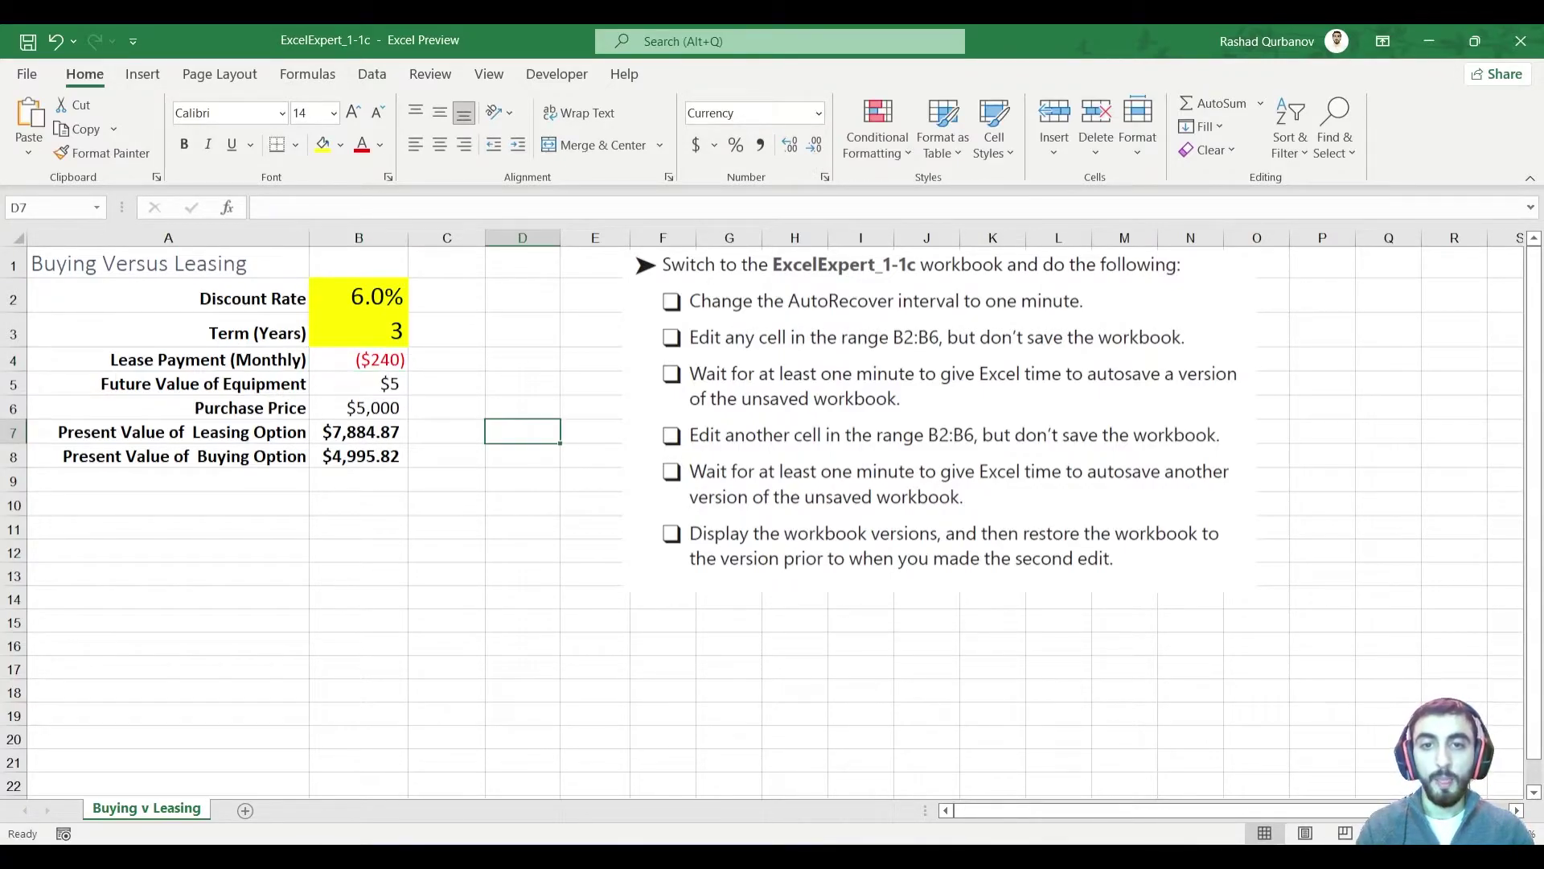
mouse_move(683, 453)
left_mouse_down()
mouse_move(884, 502)
mouse_move(1281, 512)
left_mouse_up()
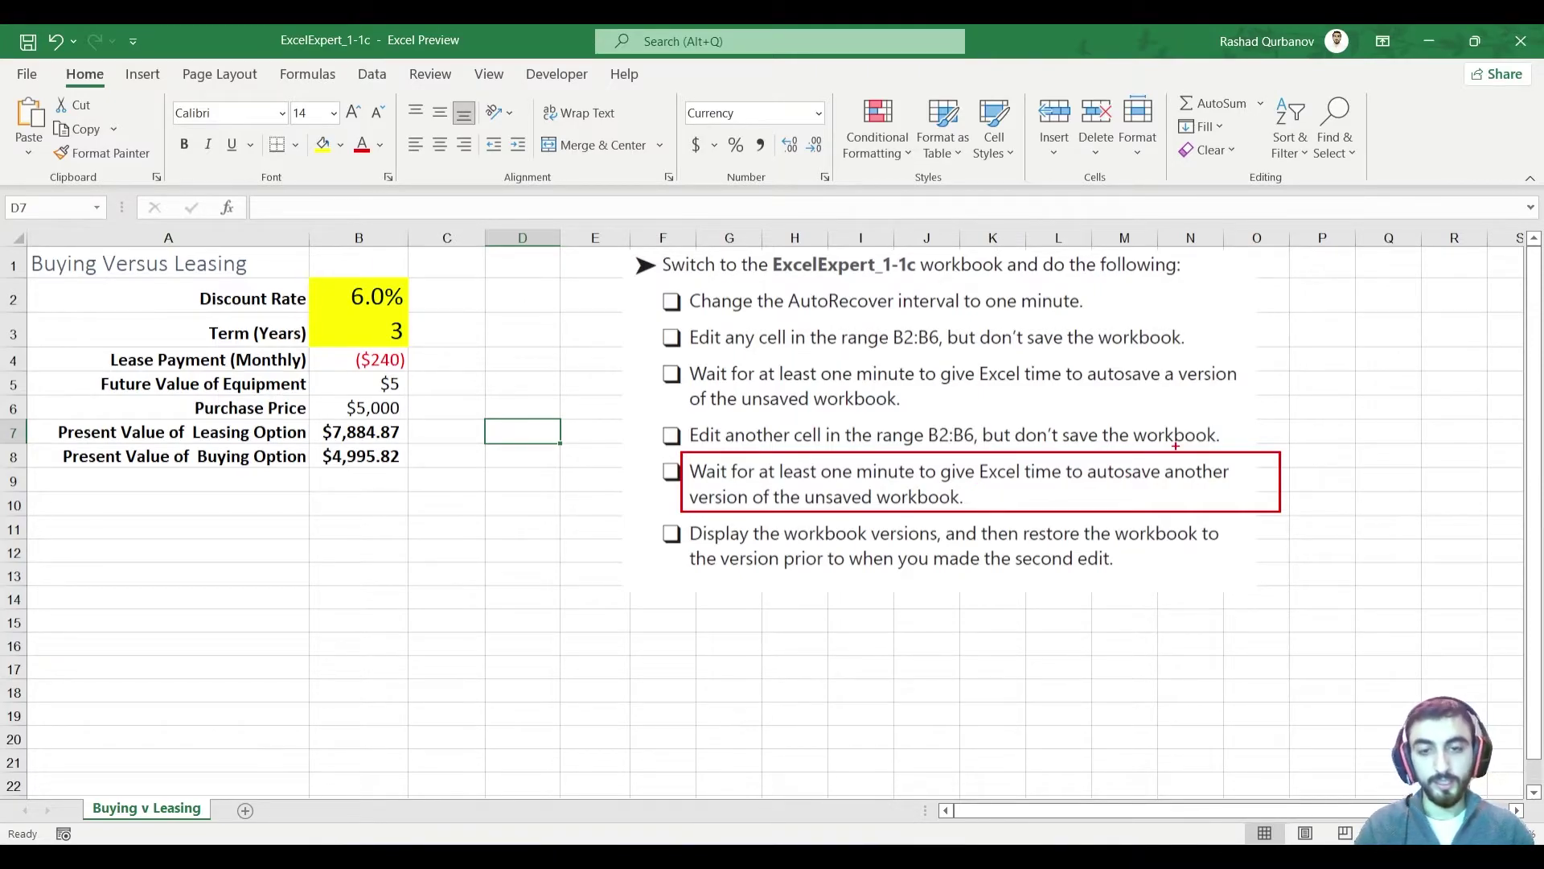
key("Escape")
key("Up")
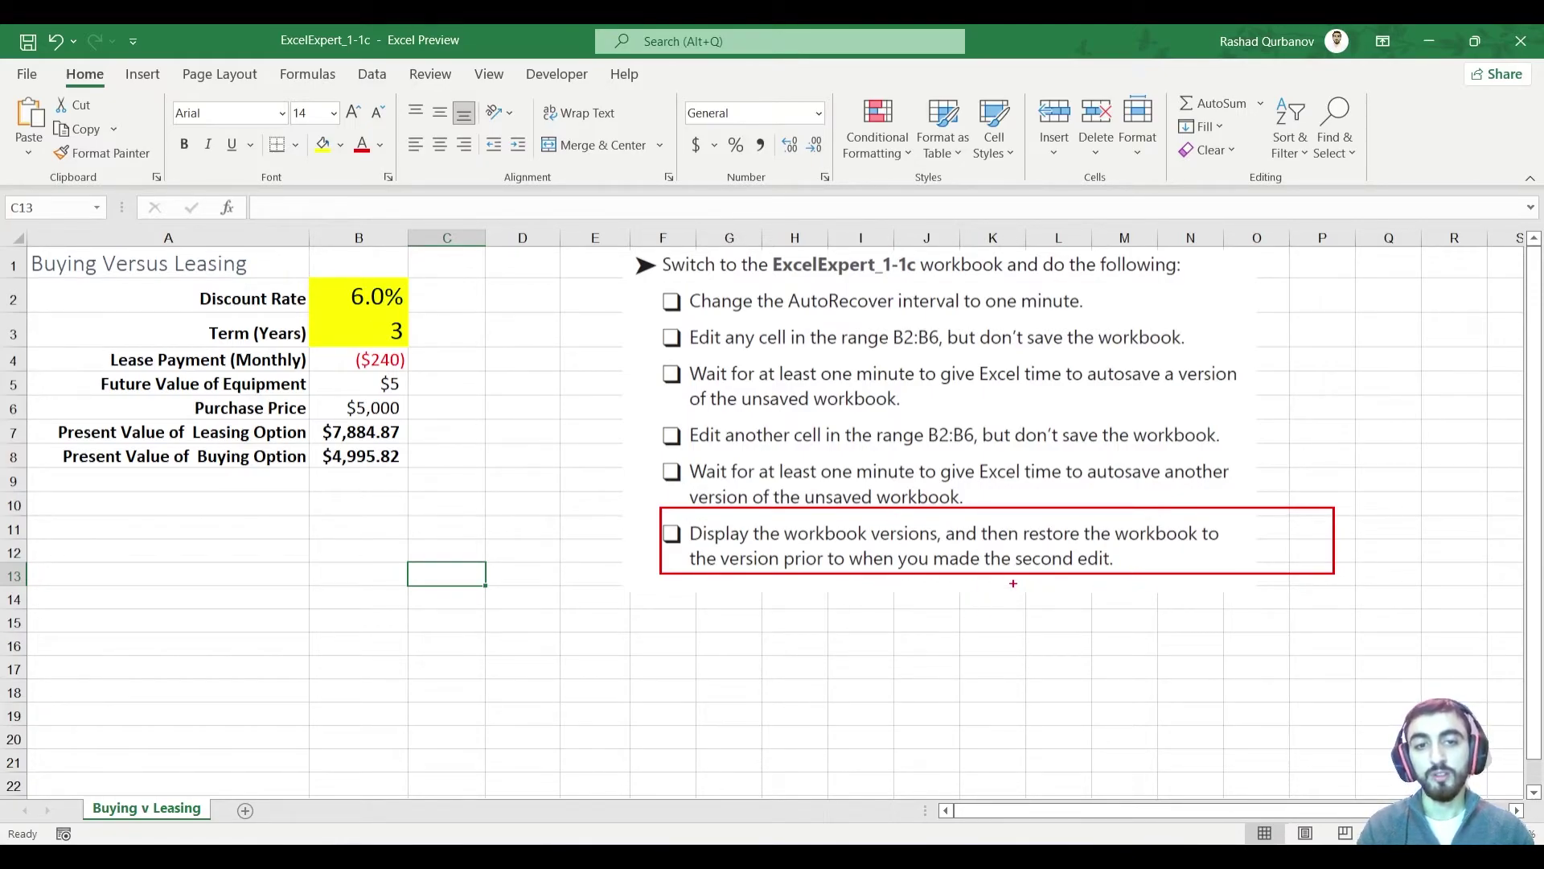
key("Escape")
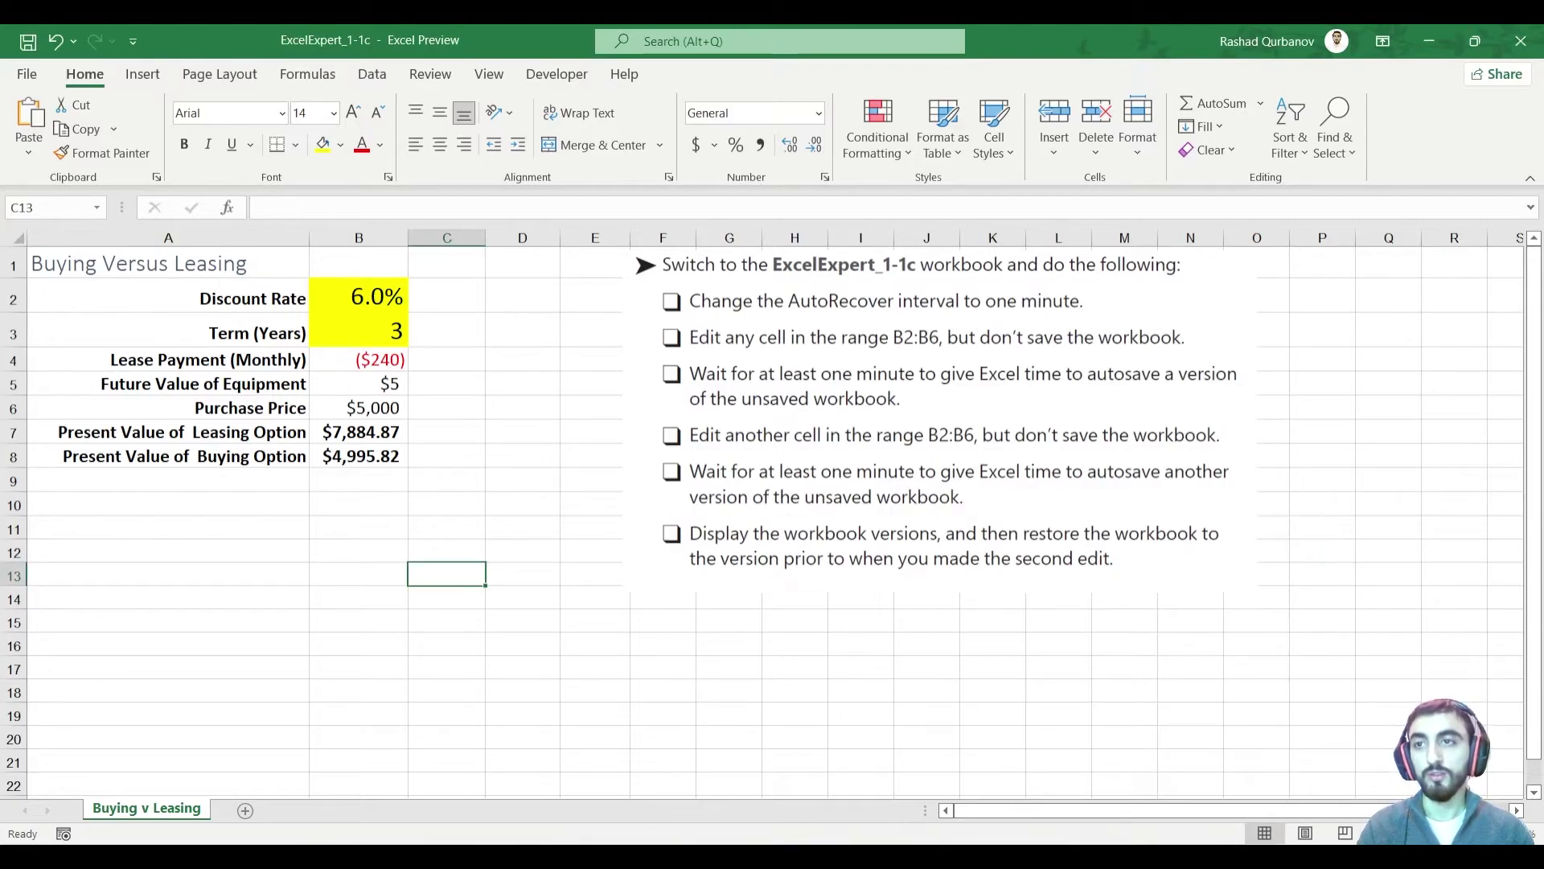
left_click(446, 359)
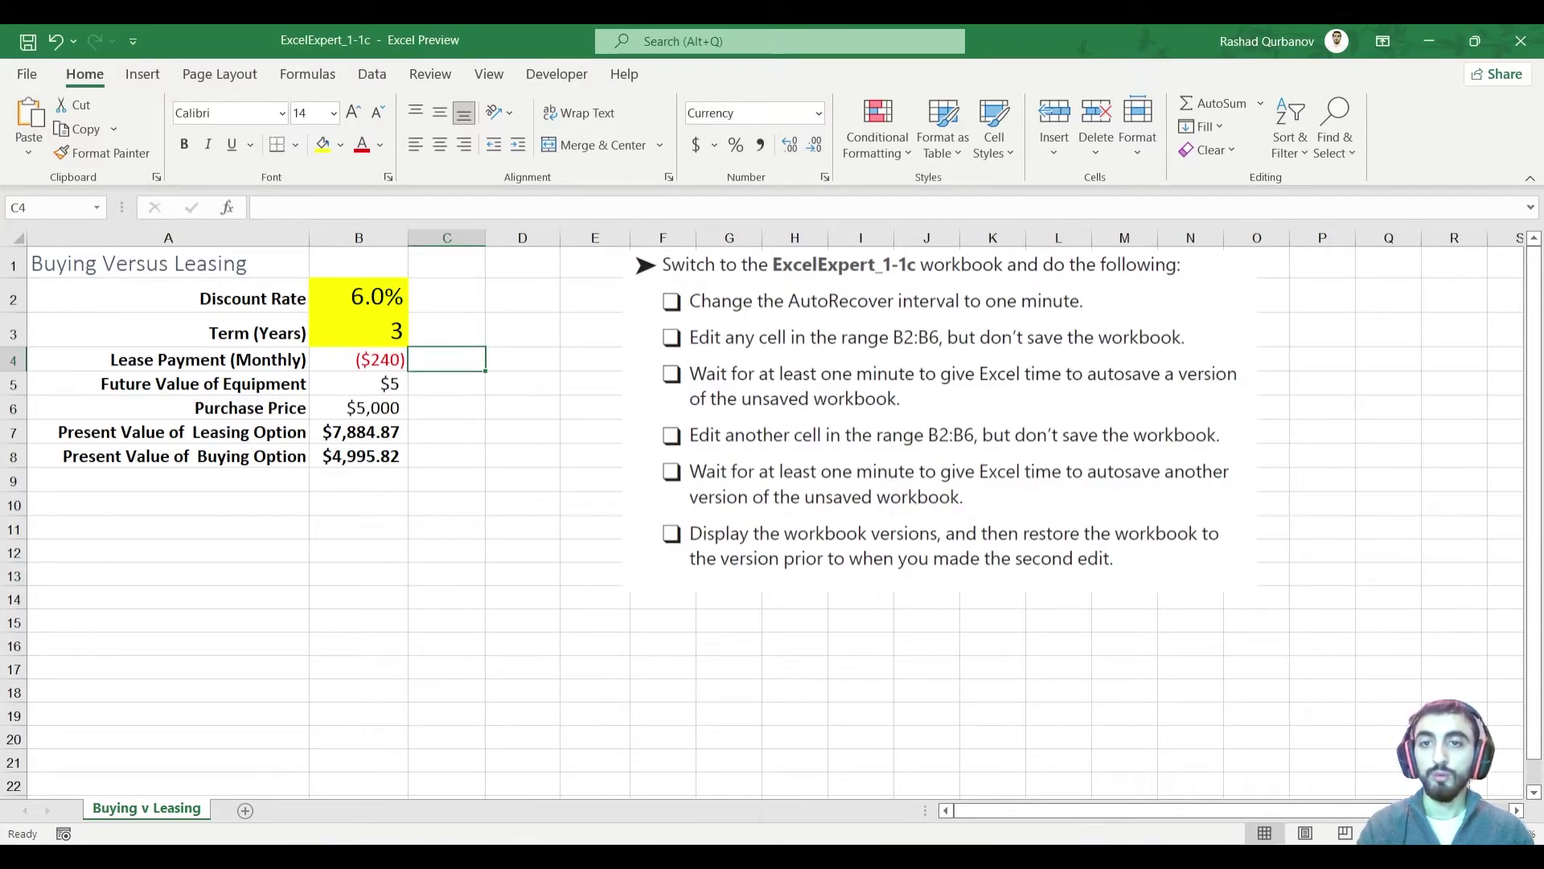
left_click(523, 330)
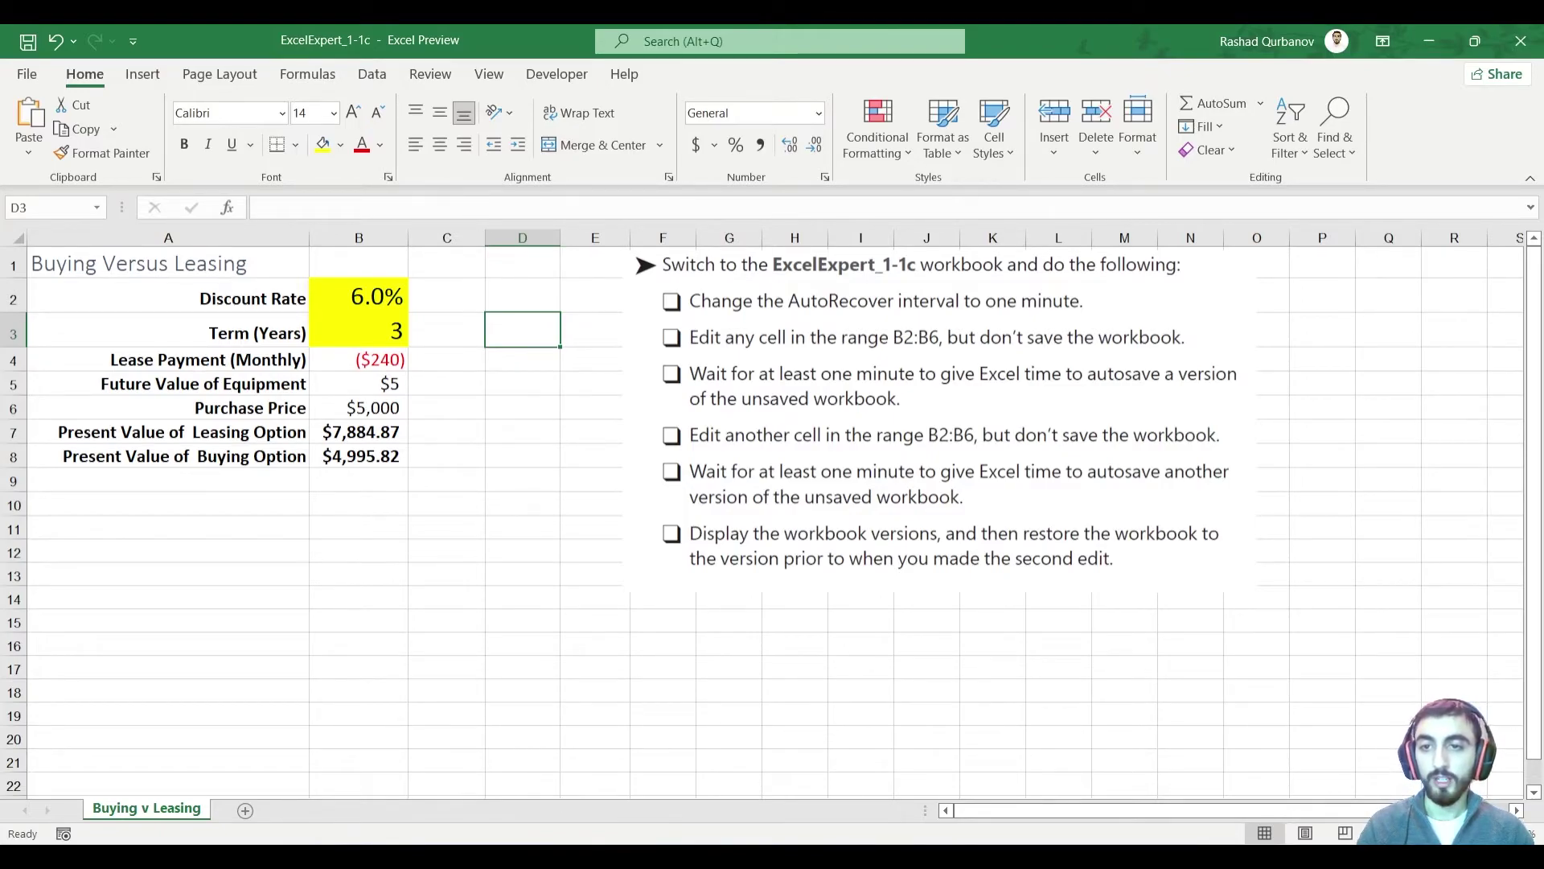
left_click(523, 408)
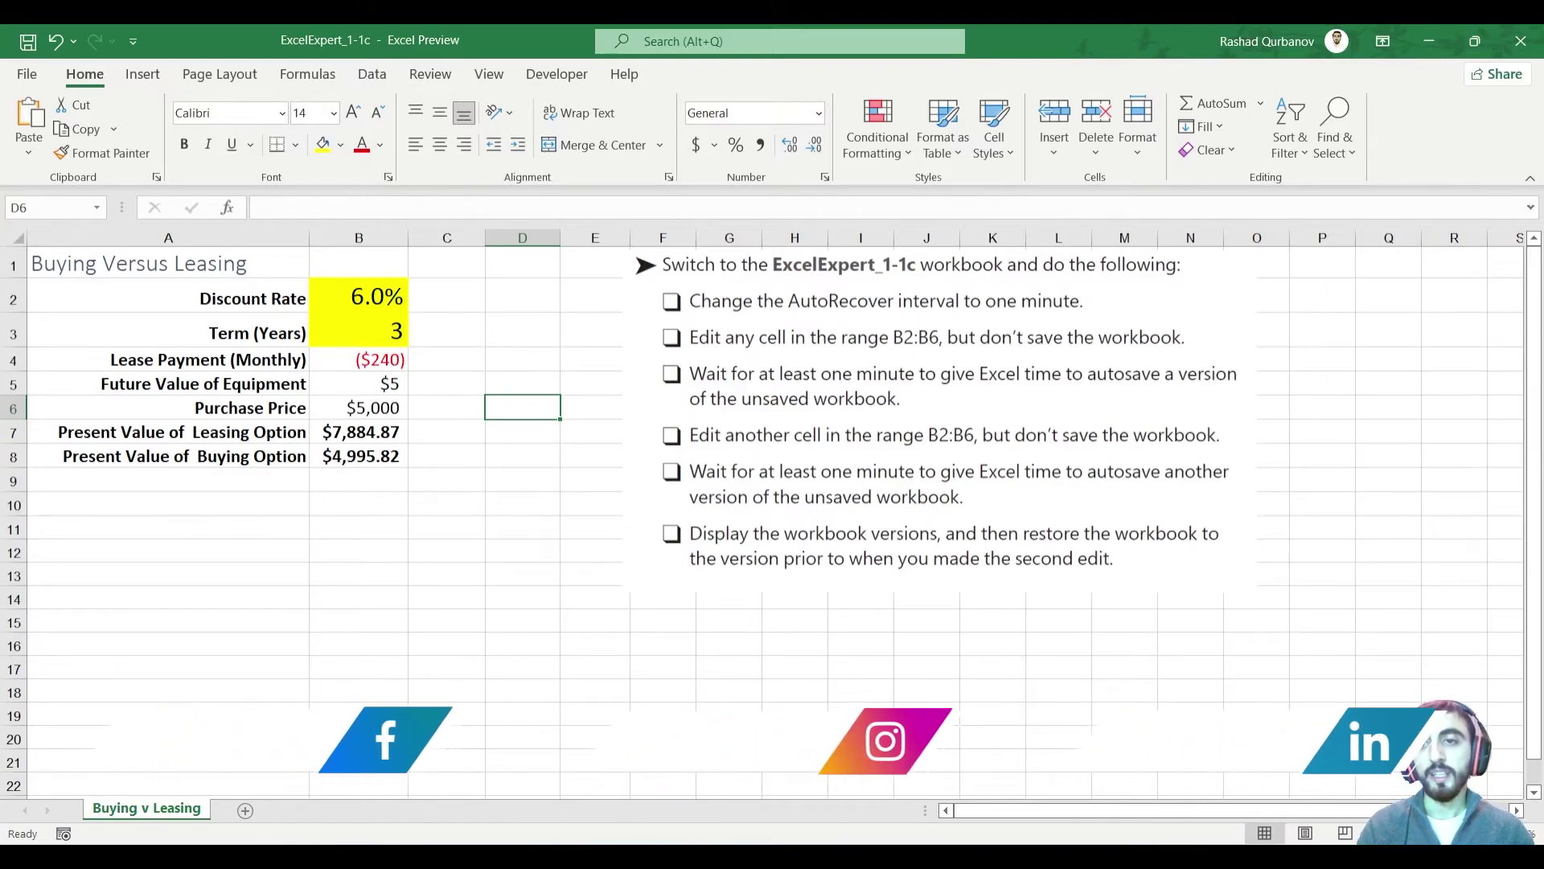
Display the workbook's saved versions in its file information and open the 11:08 AM autorecovery version
key("alt+f")
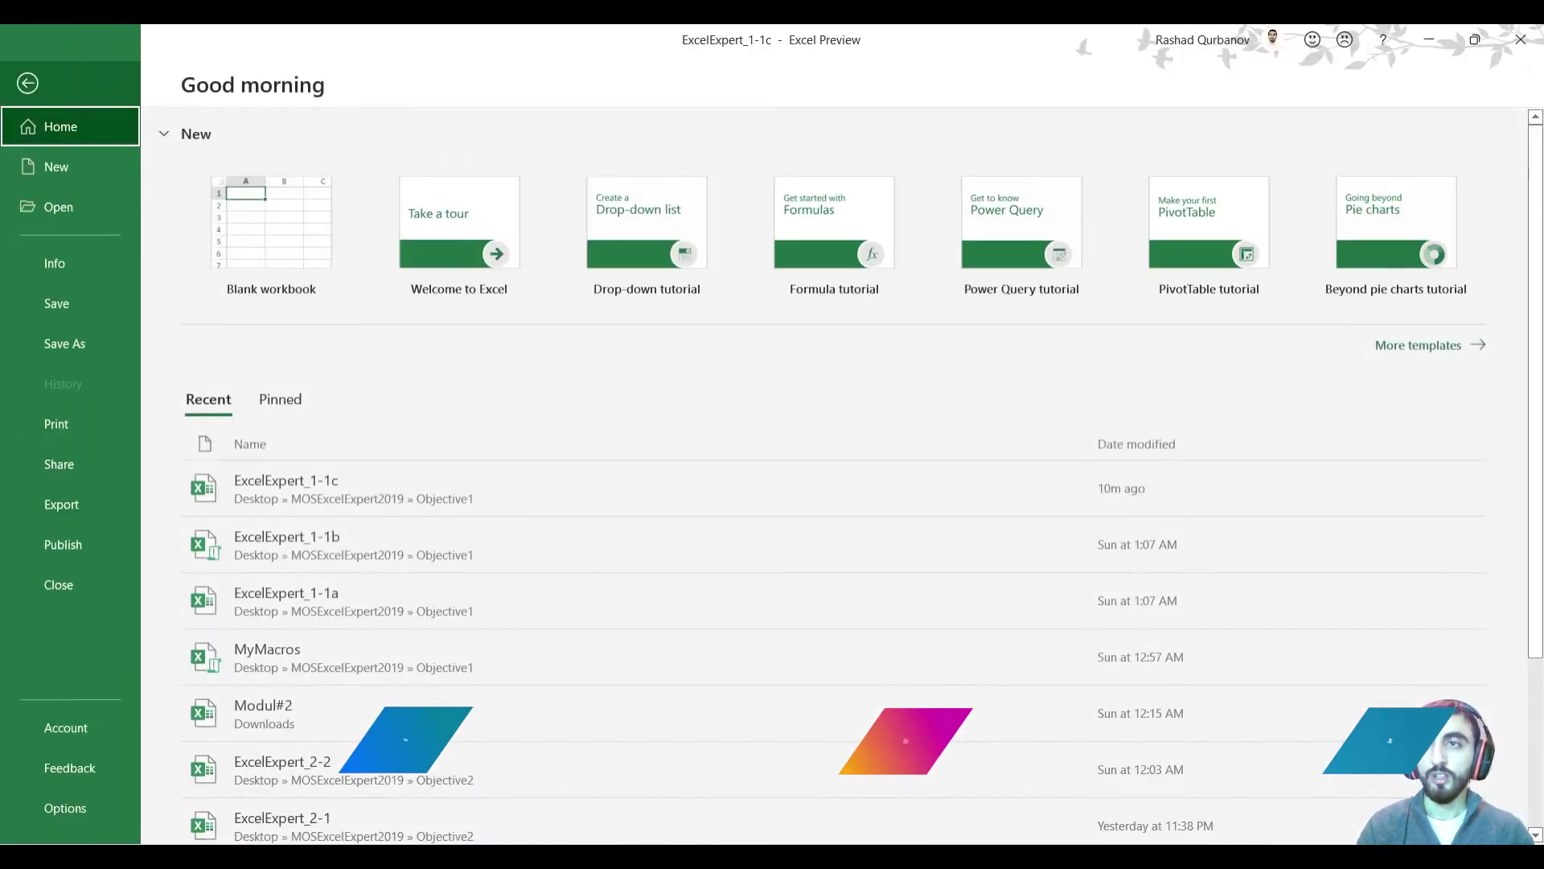
left_click(70, 263)
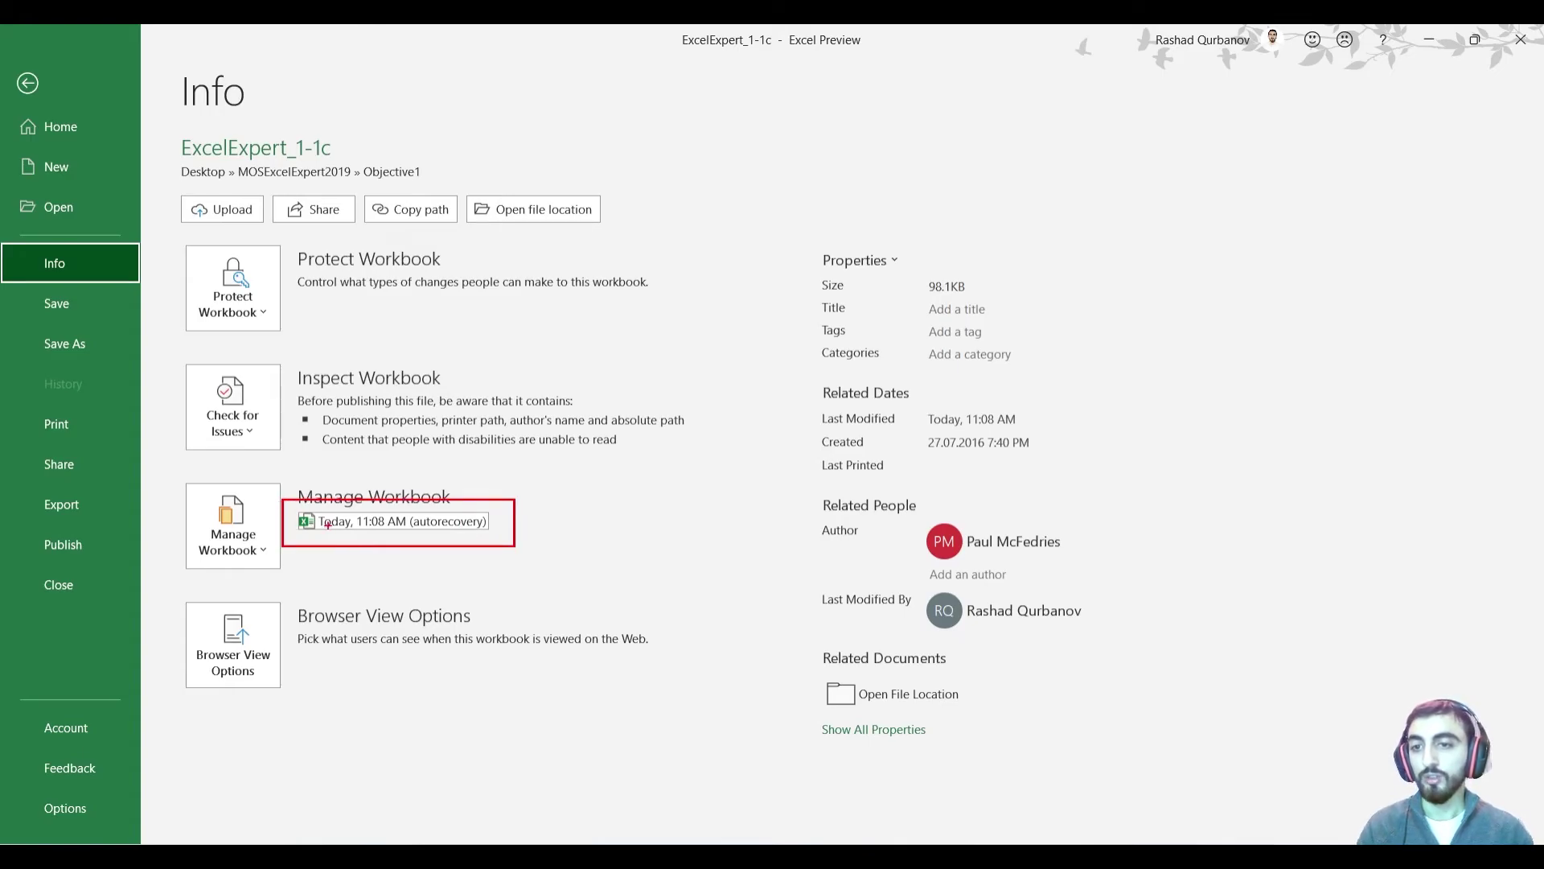
key("Escape")
left_click(374, 522)
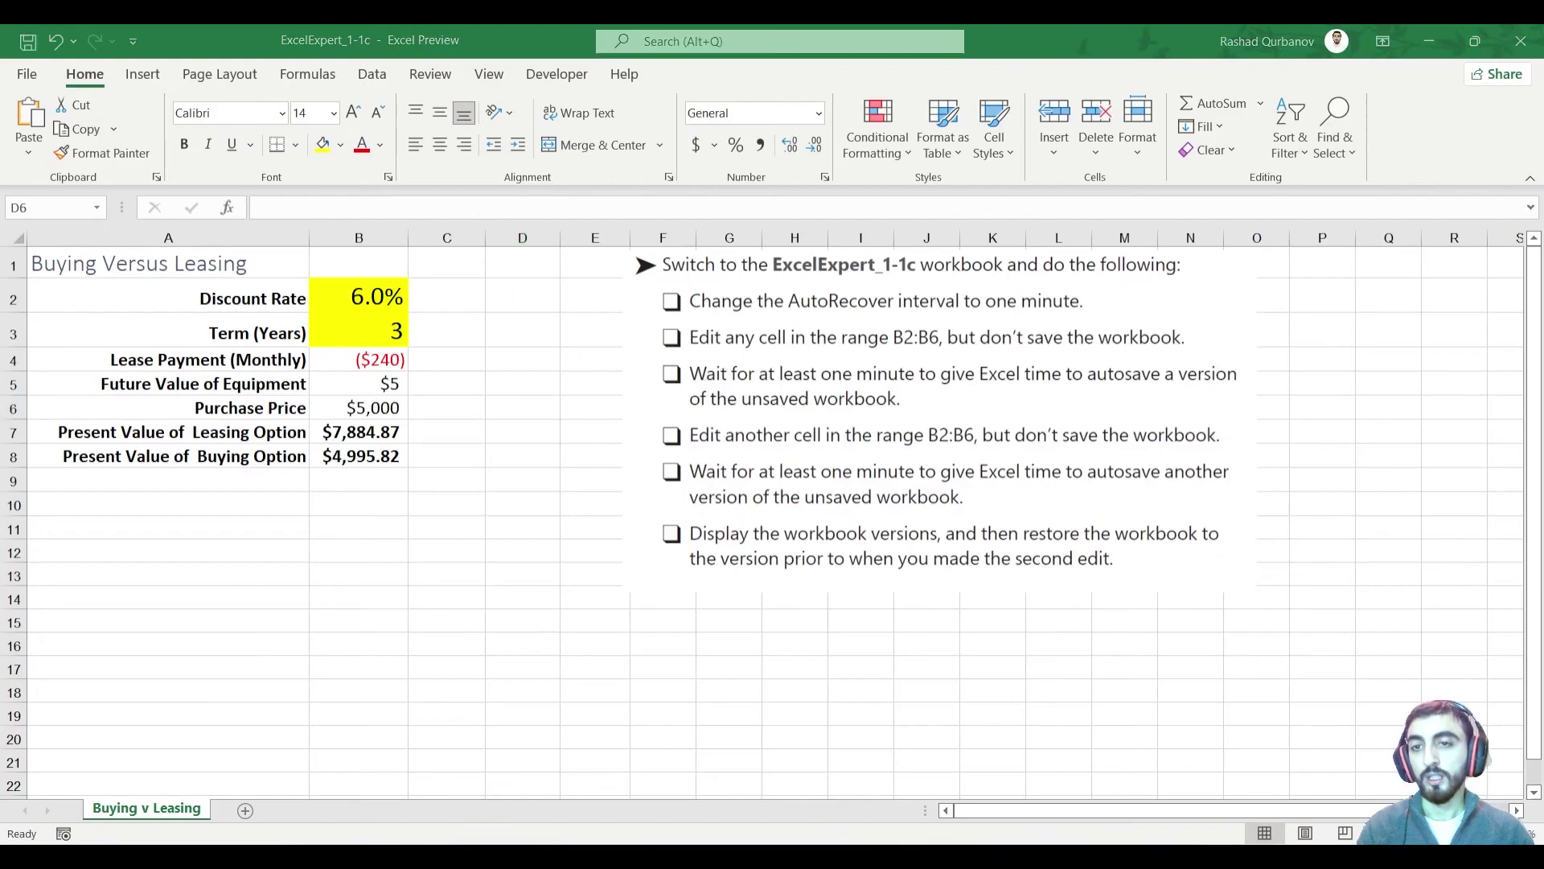
Place the autorecovered version beside the current workbook and compare the values in B2:B6
left_click_drag(1122, 36, 1231, 105)
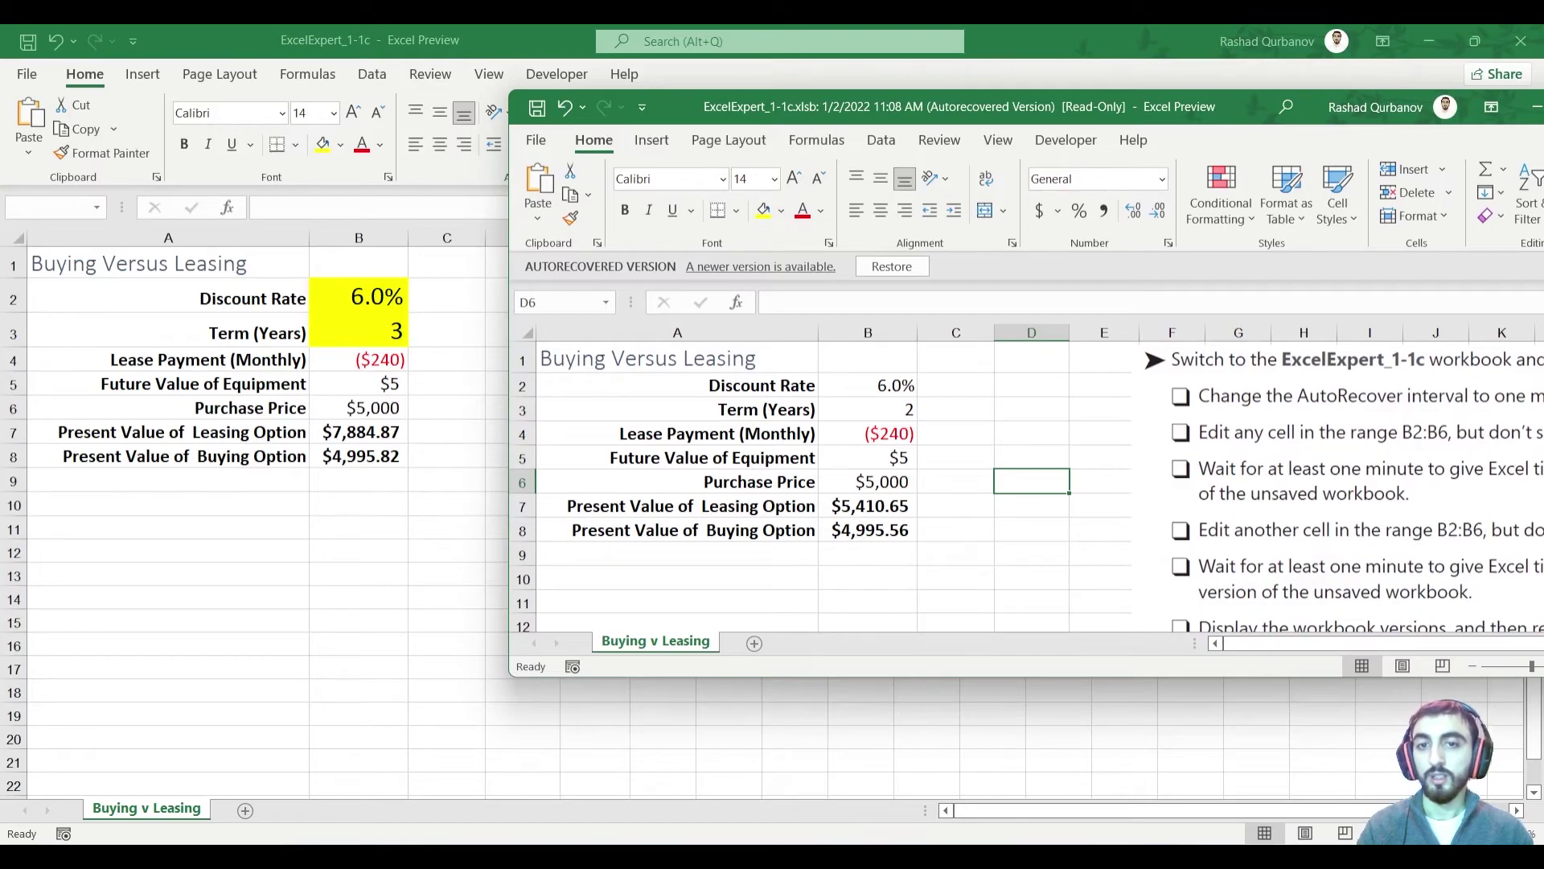
left_click(868, 457)
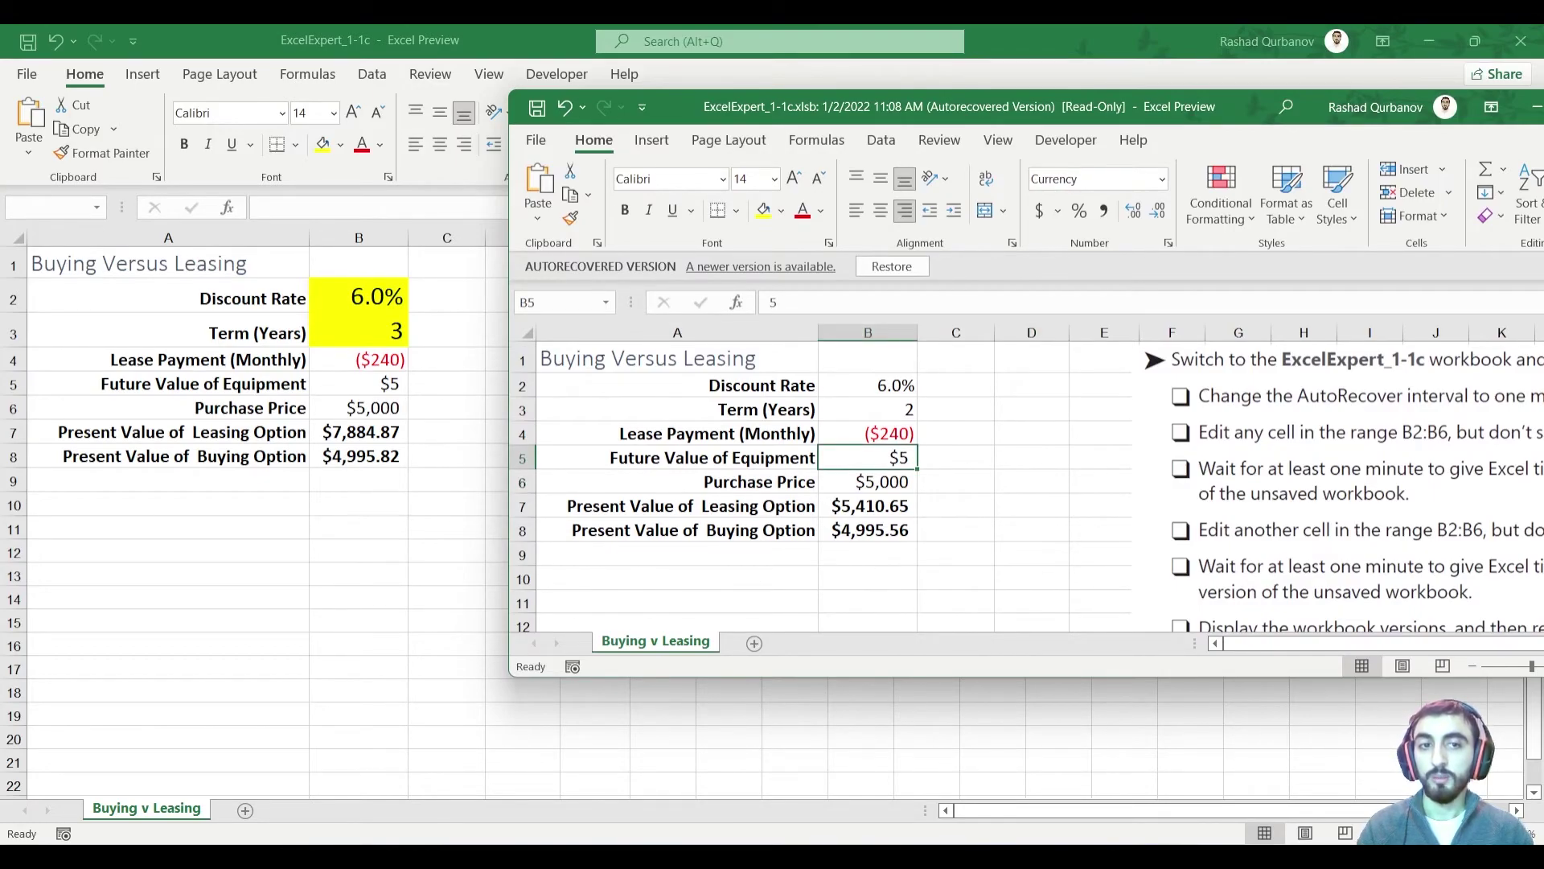
key("alt+Tab")
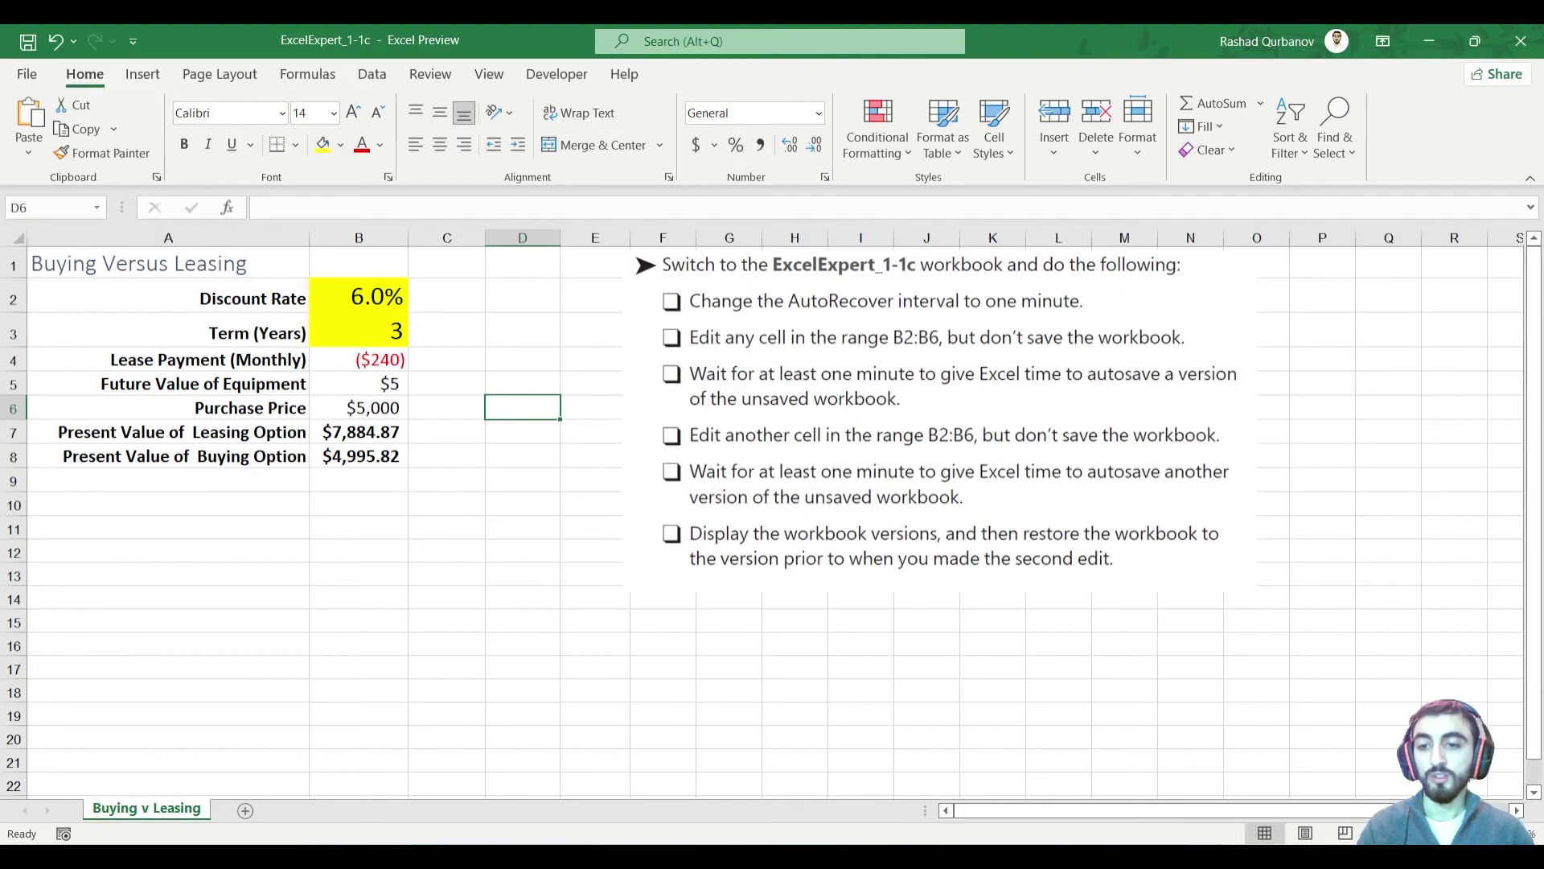
left_click(971, 856)
left_click(1077, 765)
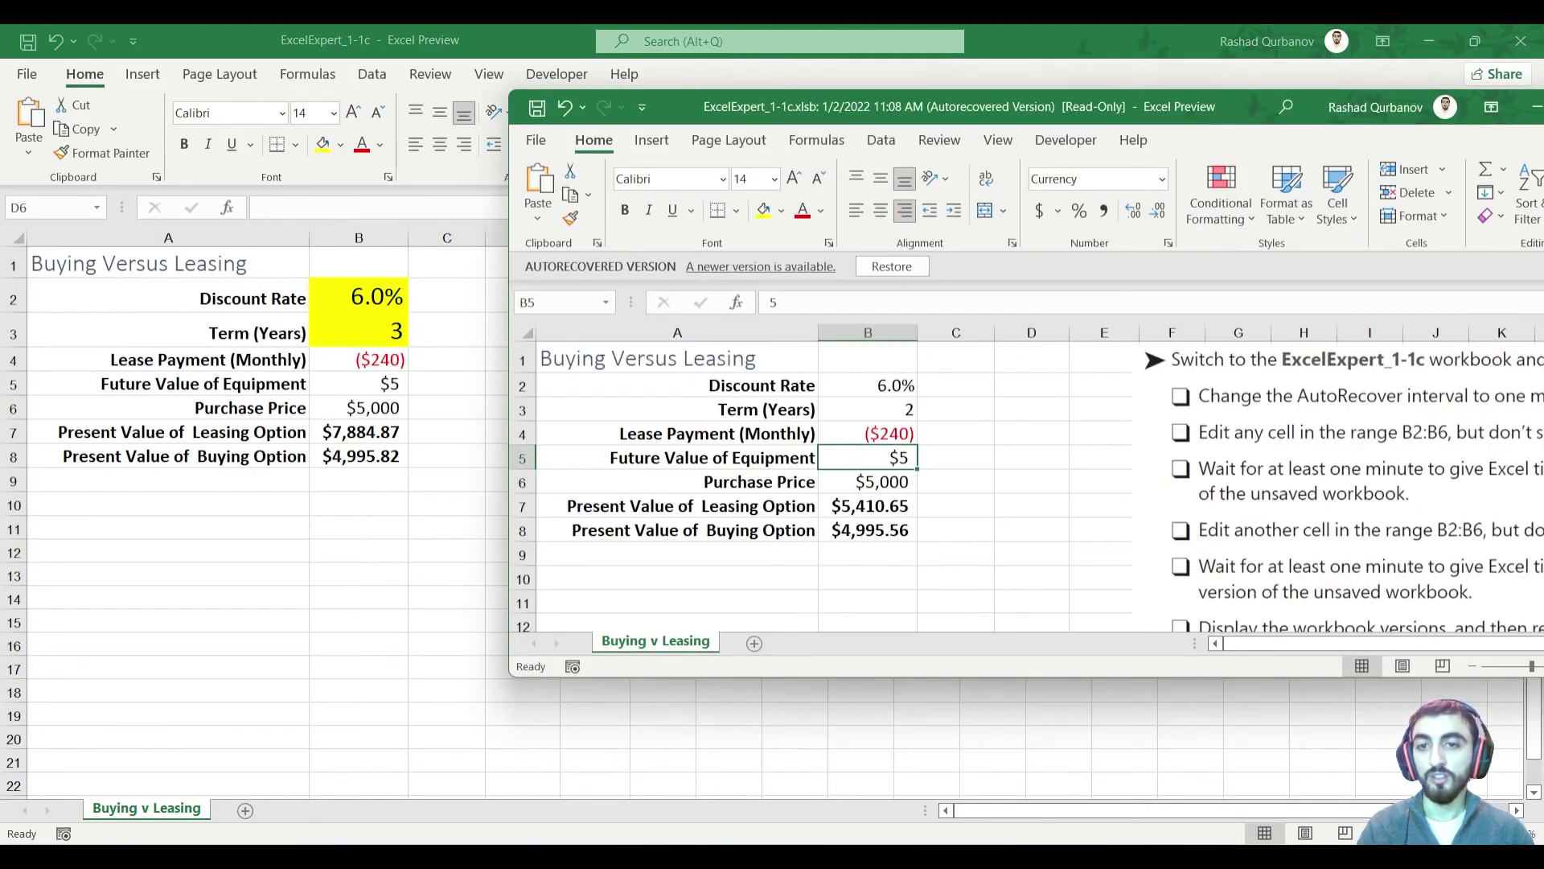
mouse_move(937, 457)
left_mouse_down()
mouse_move(830, 433)
mouse_move(935, 467)
left_mouse_up()
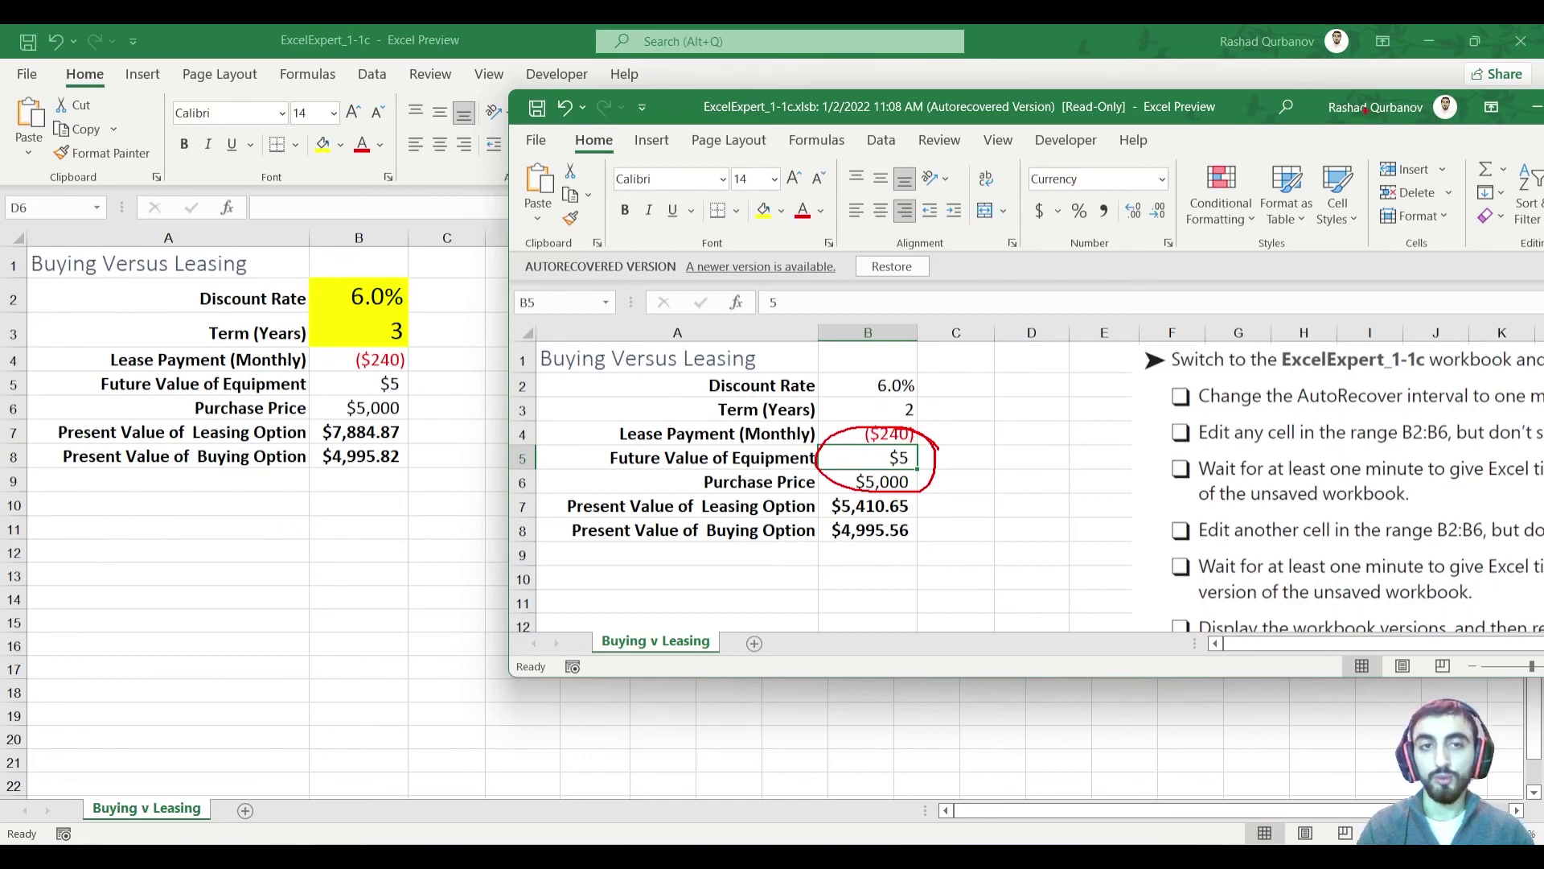
key("Escape")
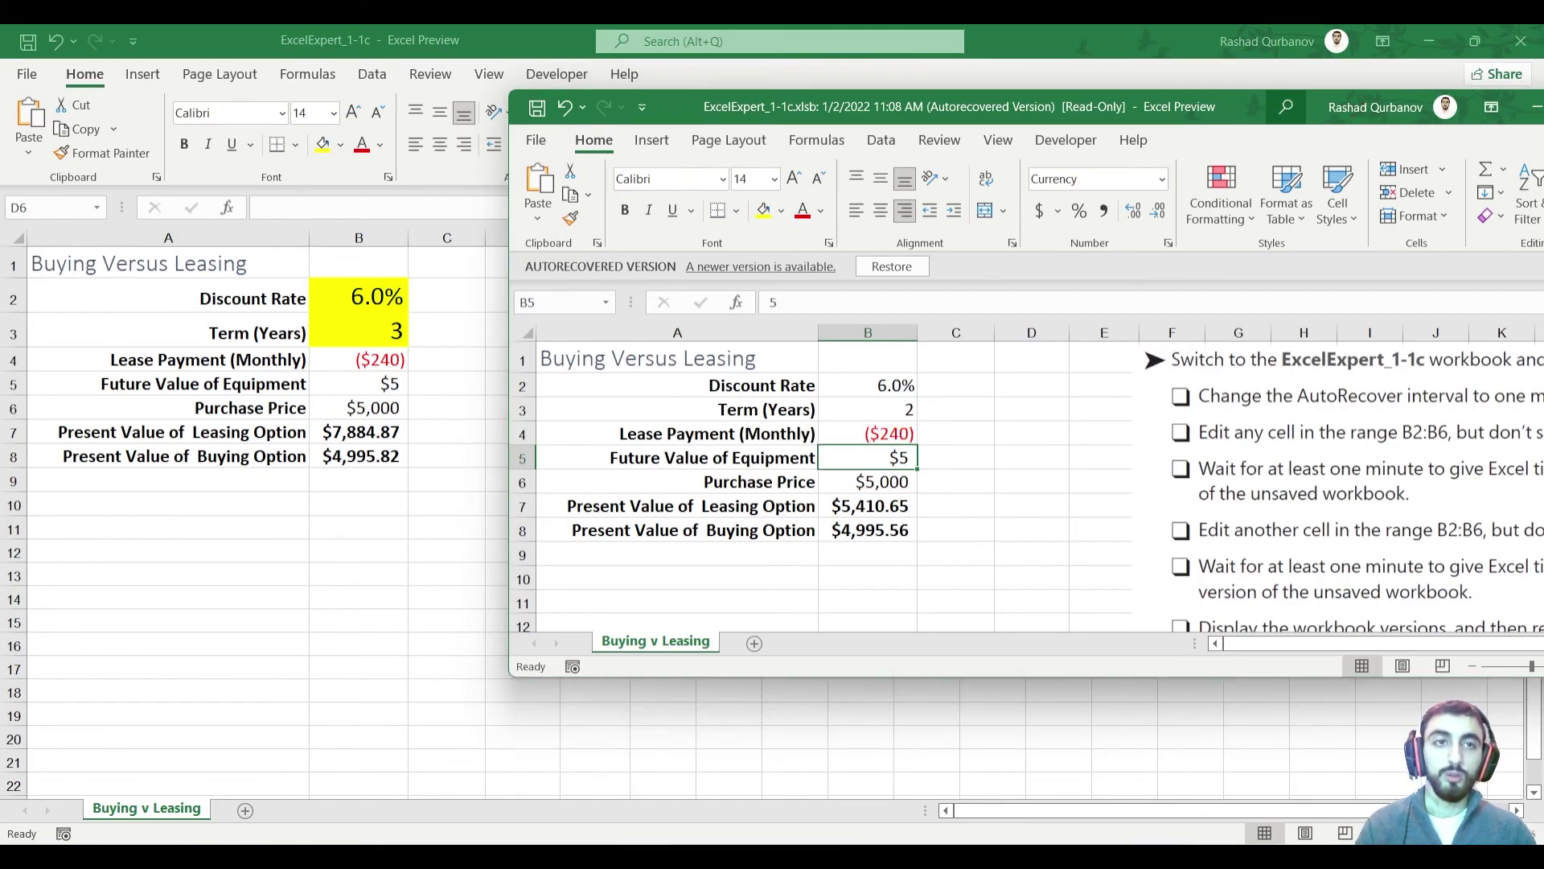
Maximize the window of the autorecovered version and select an empty cell beside the data
left_click_drag(1244, 107, 732, 131)
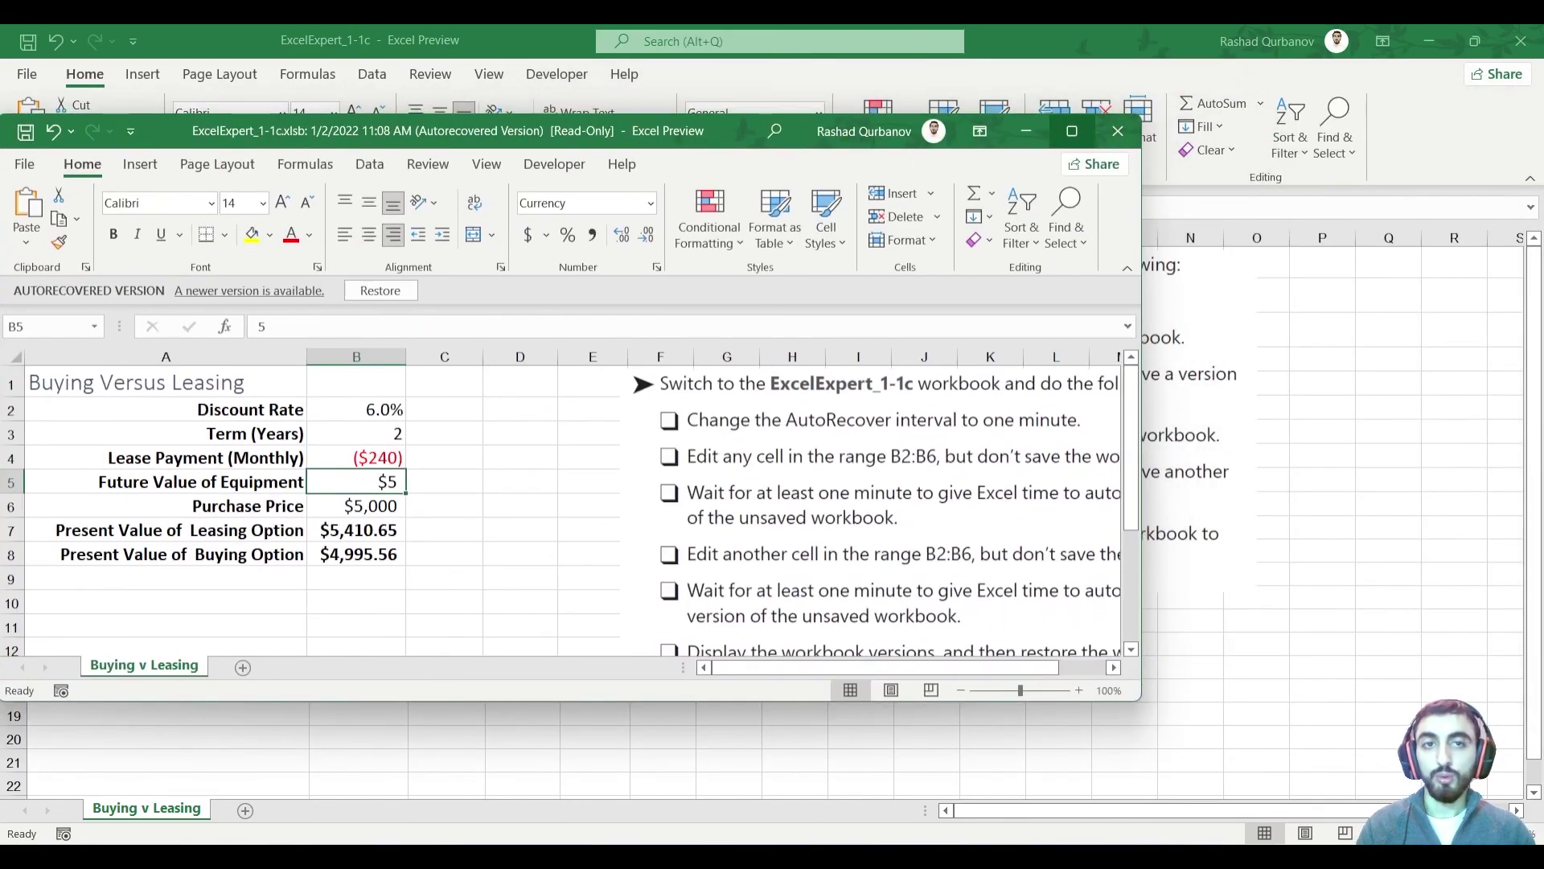
left_click(1072, 130)
left_click(523, 488)
left_click(447, 488)
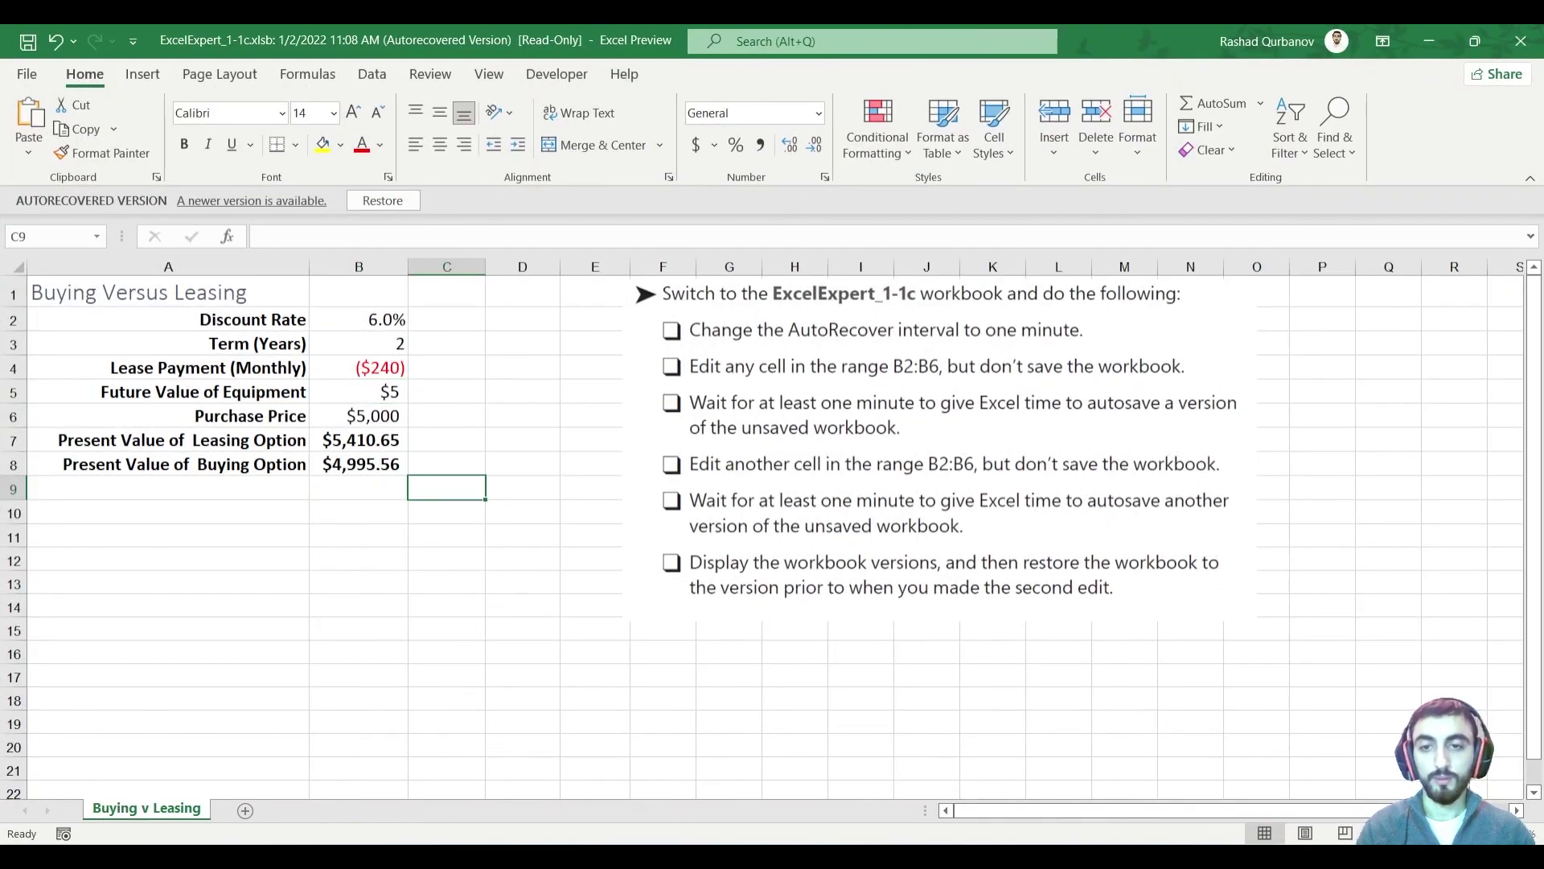